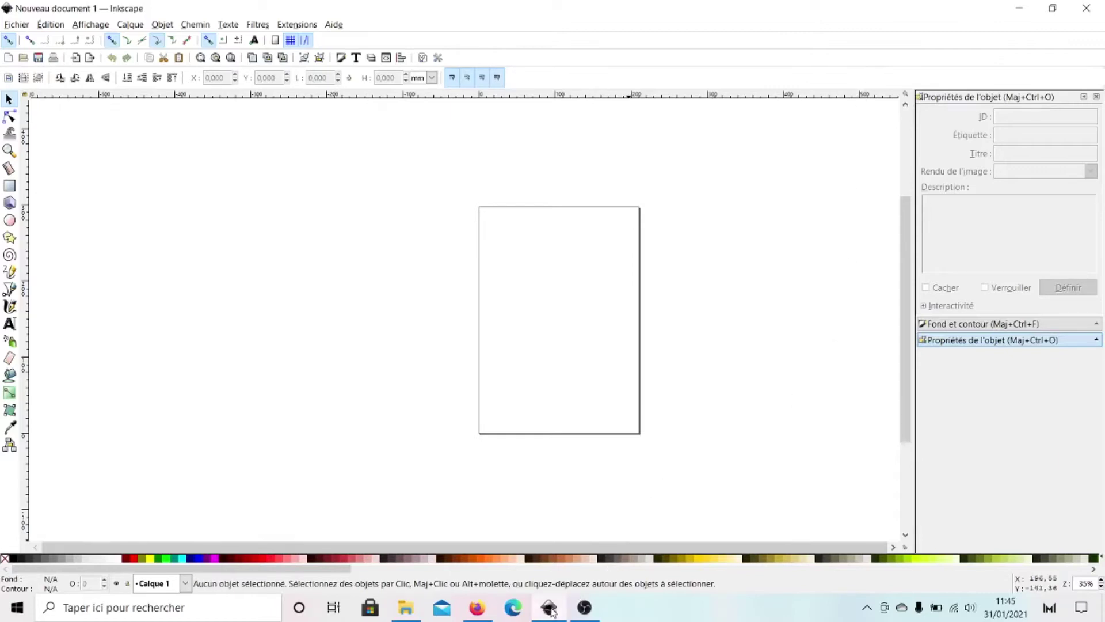
Switch to Firefox, open the Inkscape 0.92 release page from the version list, and review its download options and release notes
mouse_move(477, 607)
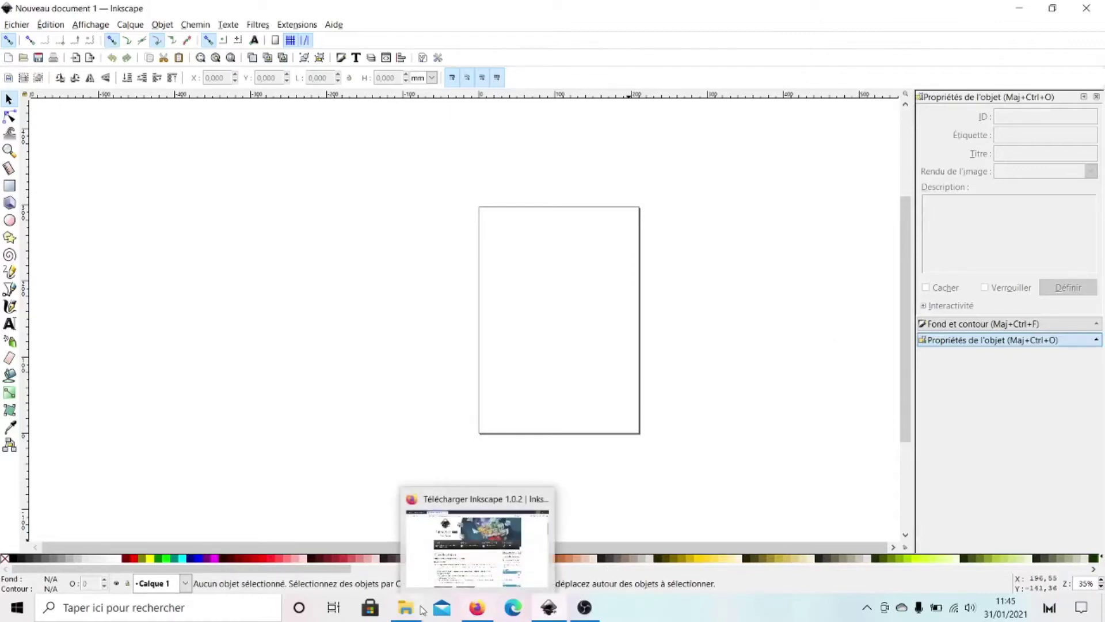
click(475, 609)
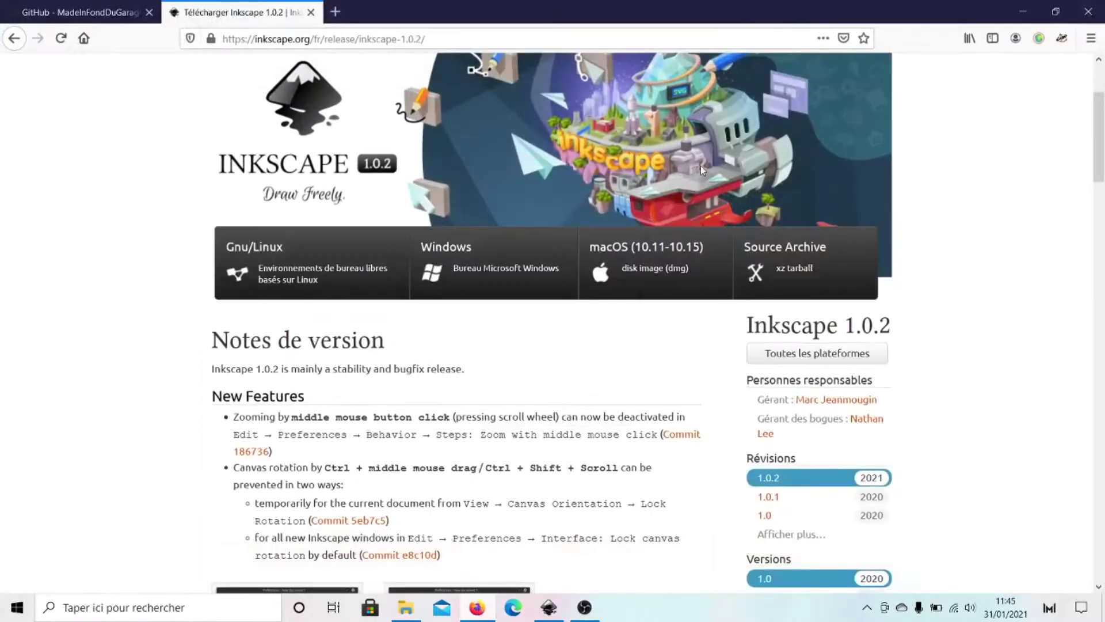
scroll(601, 192, down, 1)
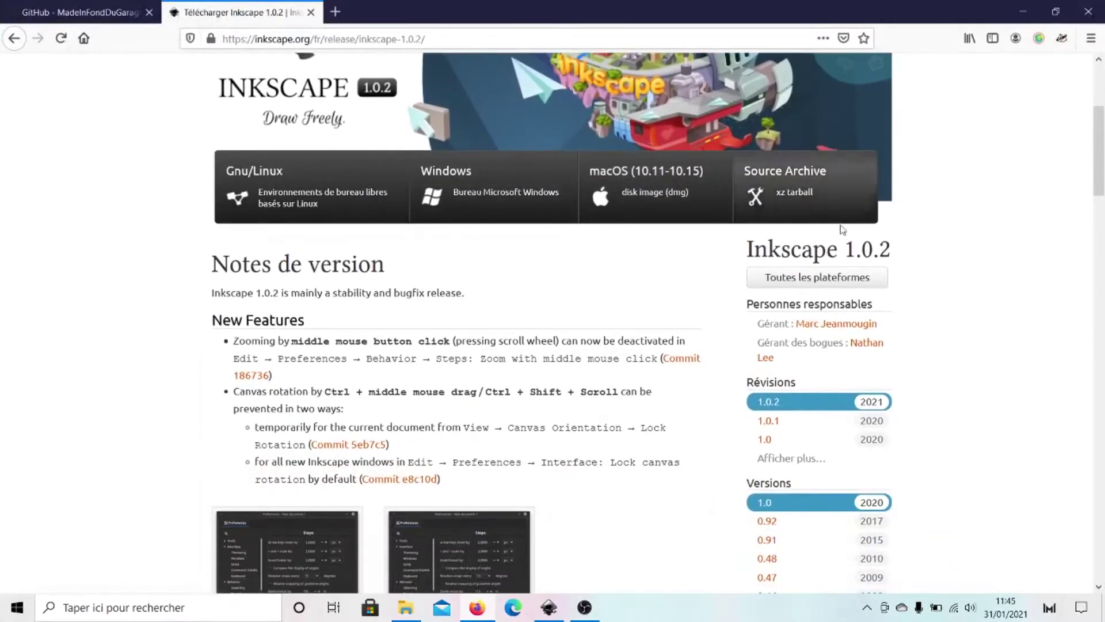
scroll(677, 282, down, 1)
scroll(679, 277, down, 2)
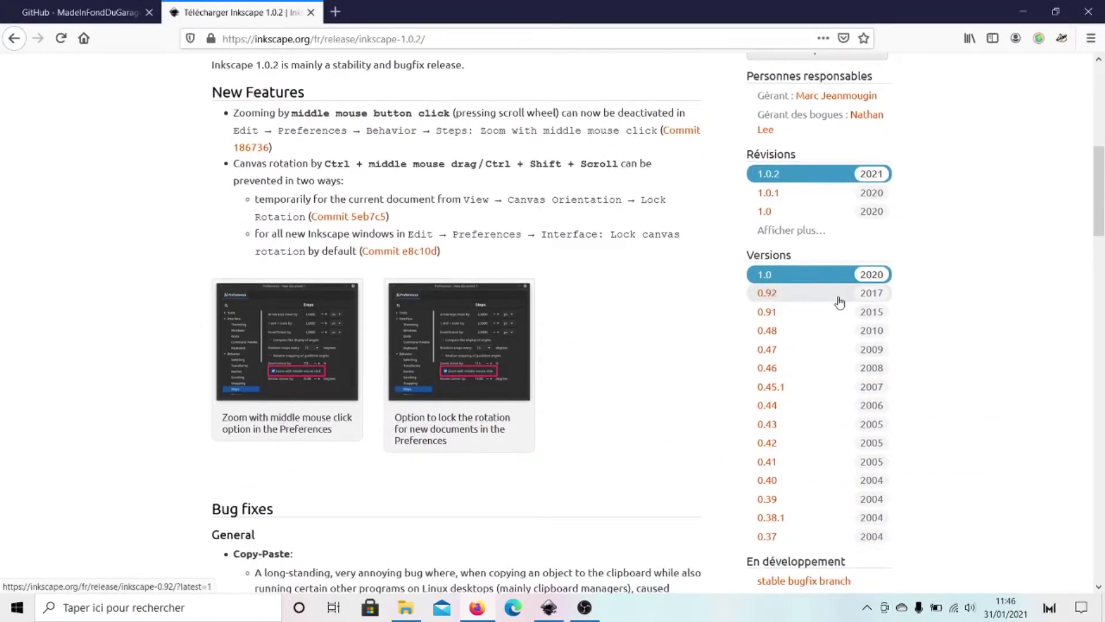
click(839, 302)
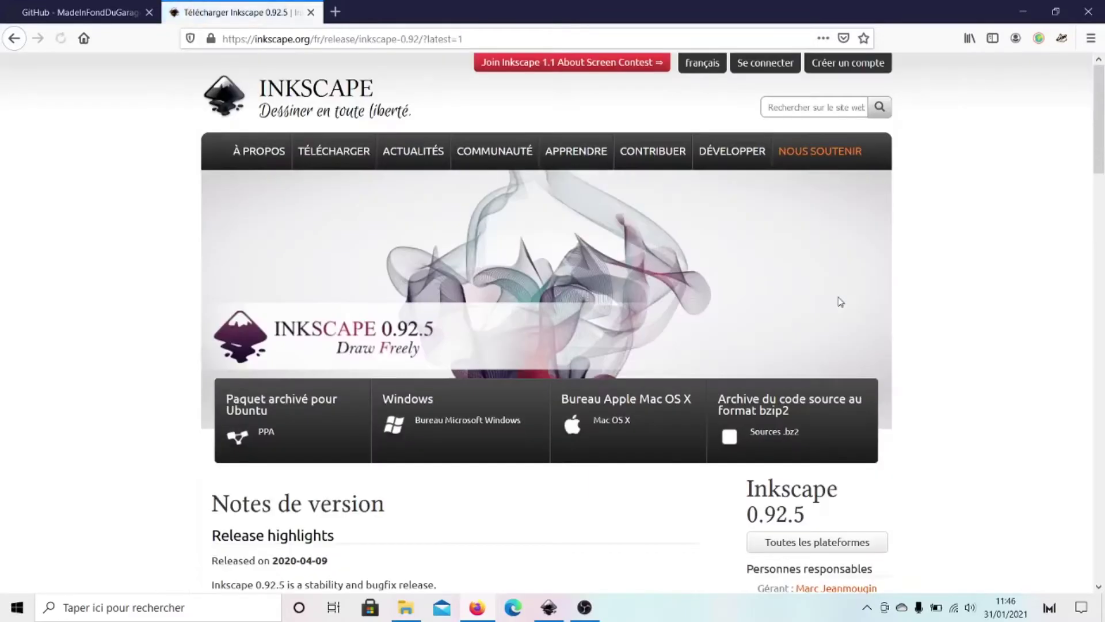
scroll(444, 280, down, 2)
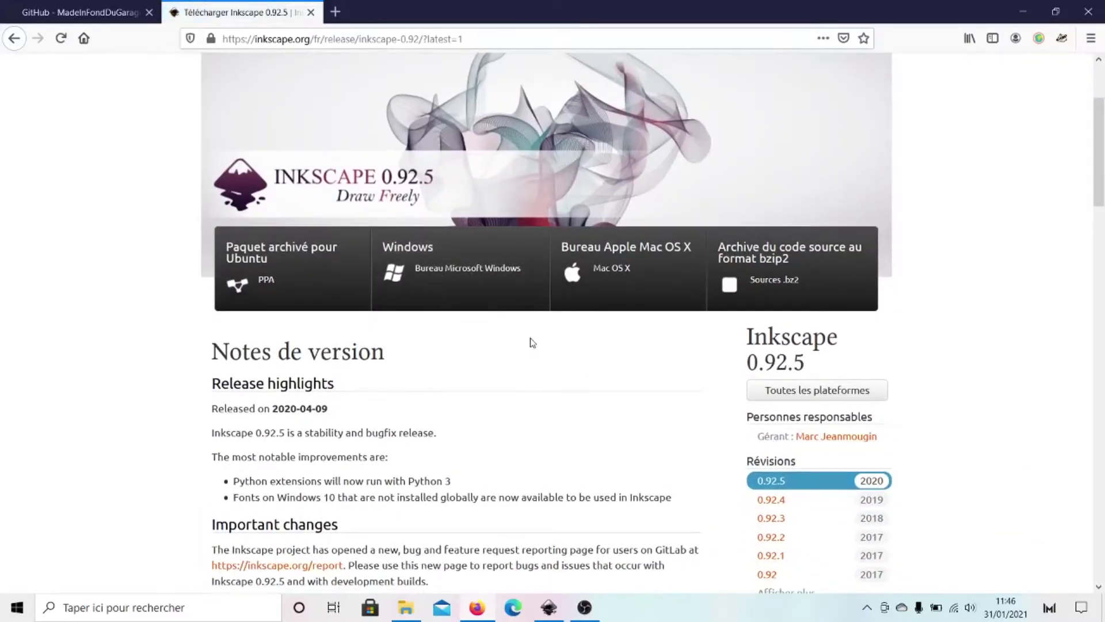
scroll(530, 341, down, 3)
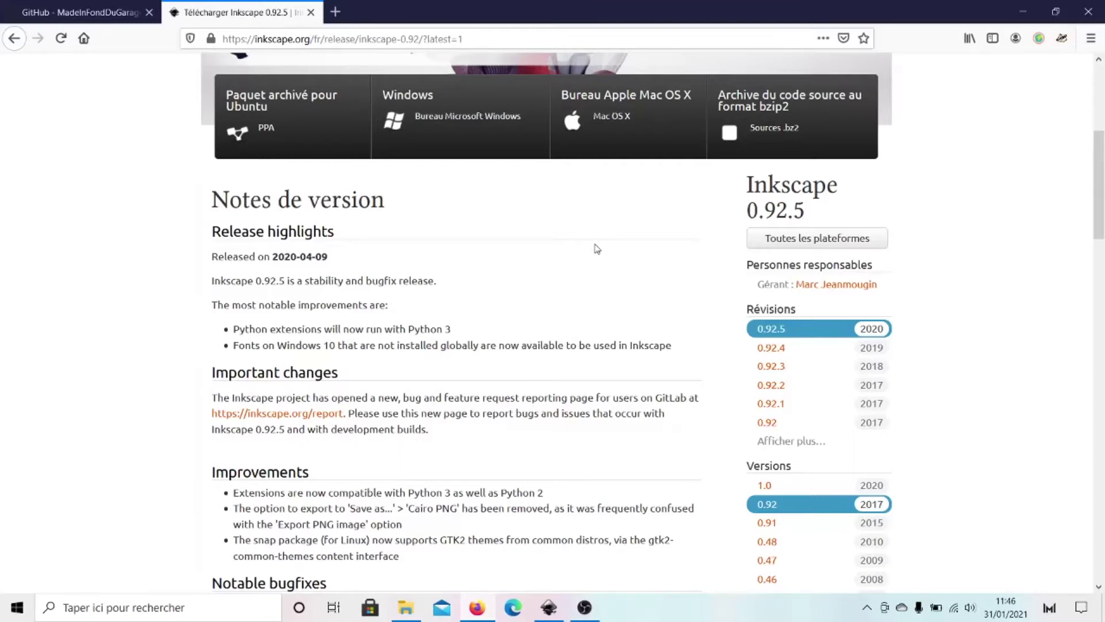
Download the PointSellier repository from GitHub as a ZIP archive
click(95, 8)
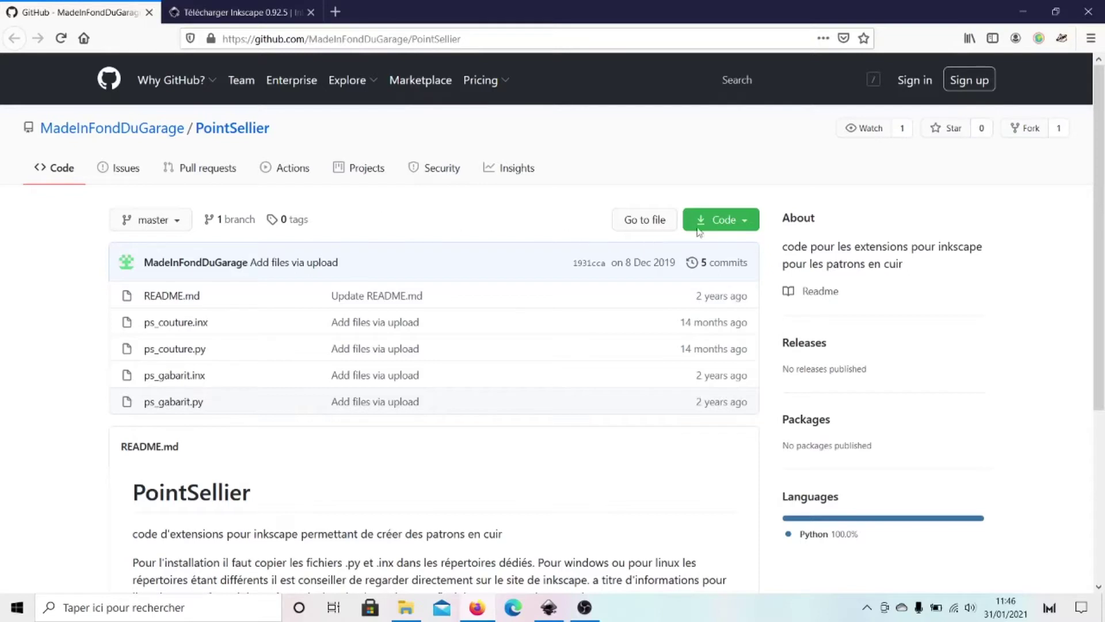
click(742, 225)
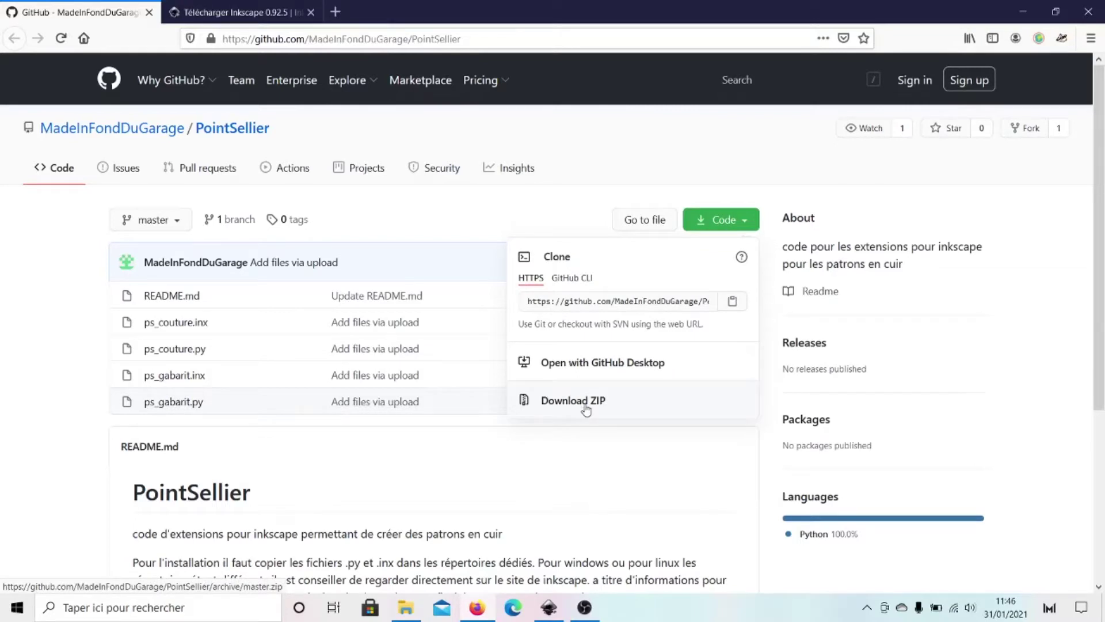
click(556, 400)
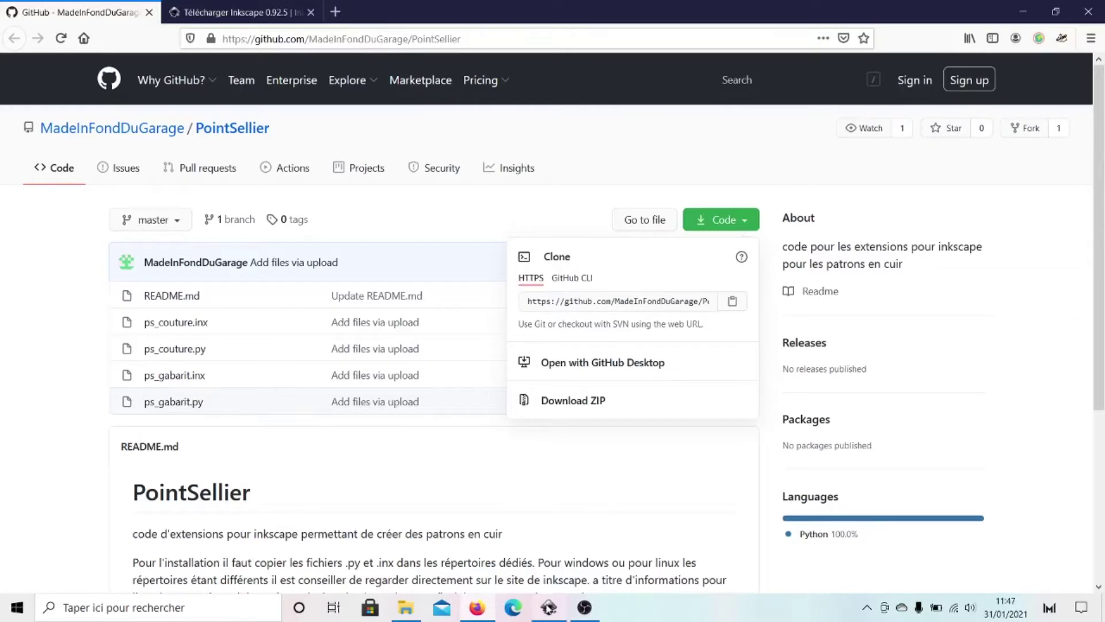
Switch to Inkscape and copy the user extensions folder path from the system preferences
click(548, 606)
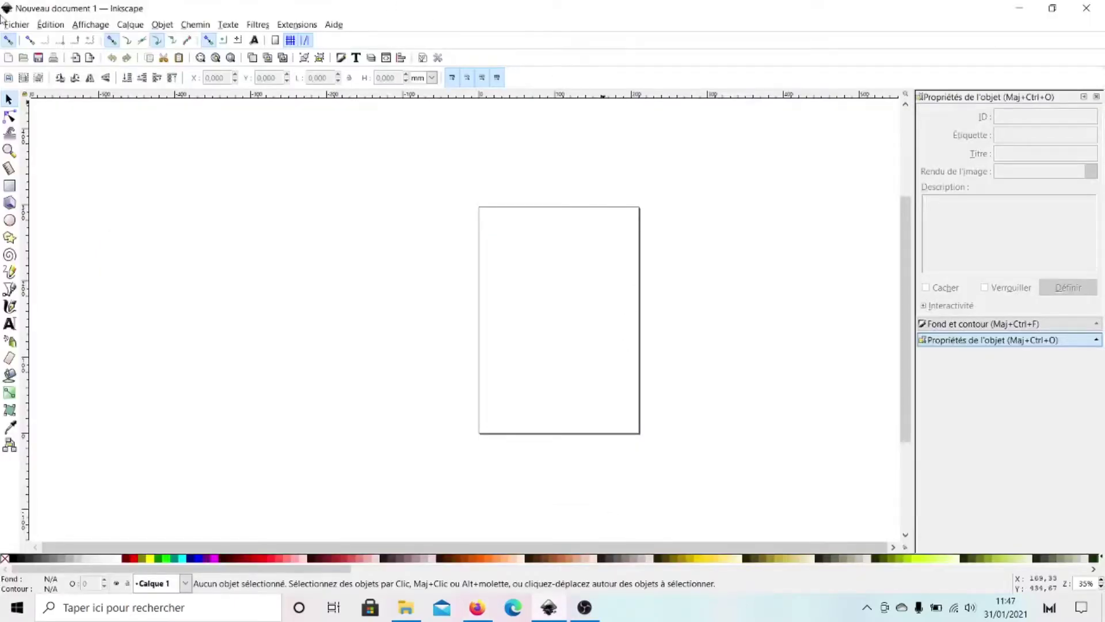
click(16, 26)
mouse_move(47, 24)
click(71, 427)
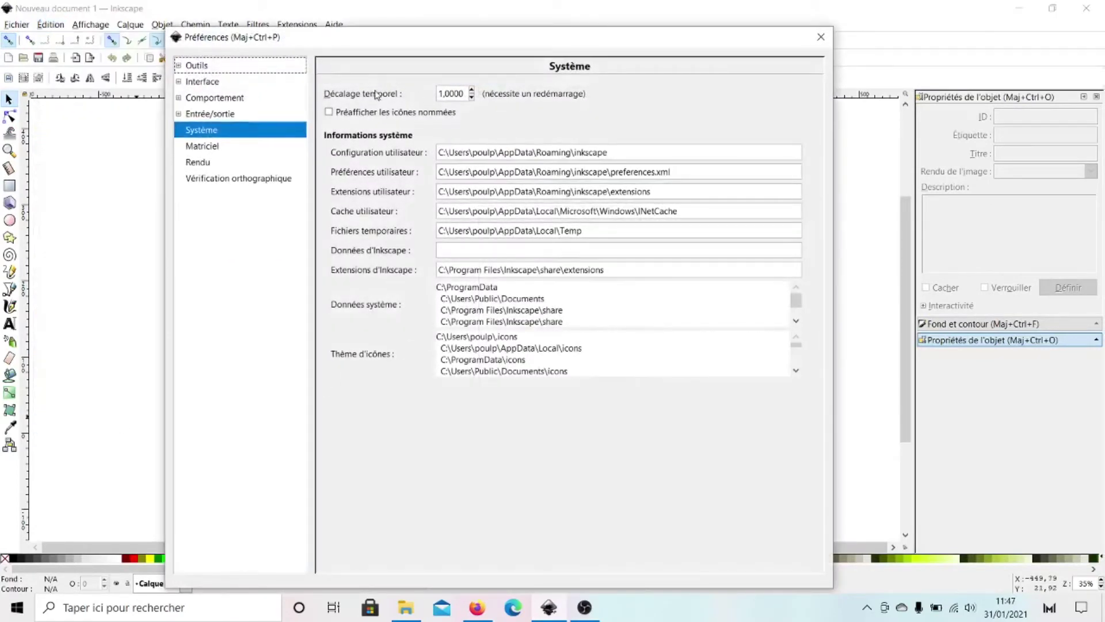
click(683, 191)
drag(683, 191, 433, 196)
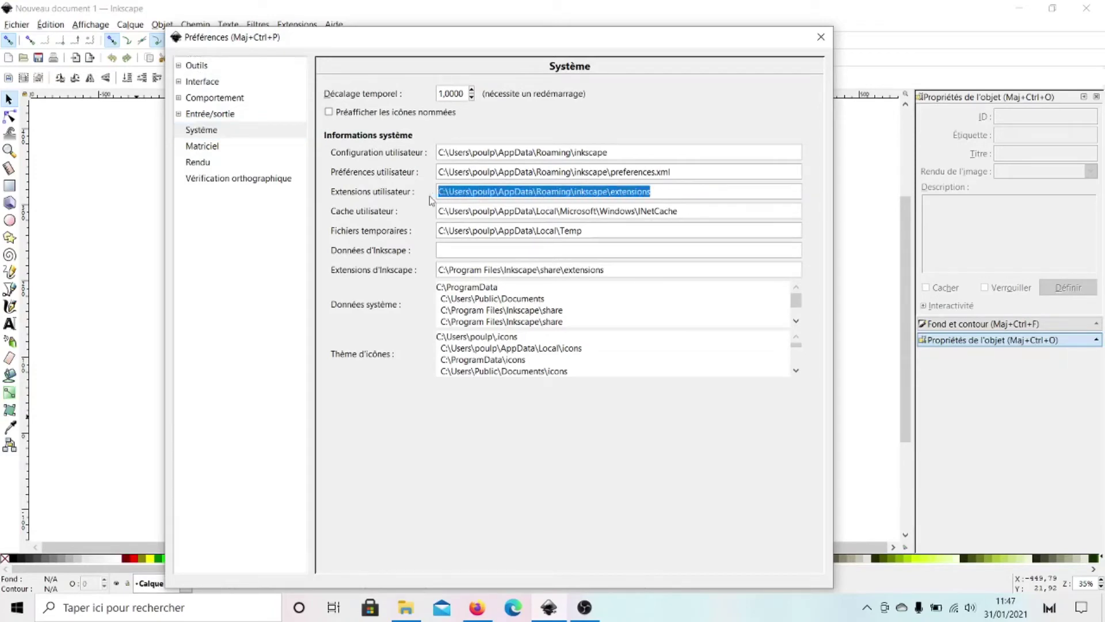
right_click(500, 196)
click(556, 222)
Switch to File Explorer, go to the copied user extensions path, and locate the ps_couture and ps_gabarit files
click(404, 607)
click(873, 136)
key(BackSpace)
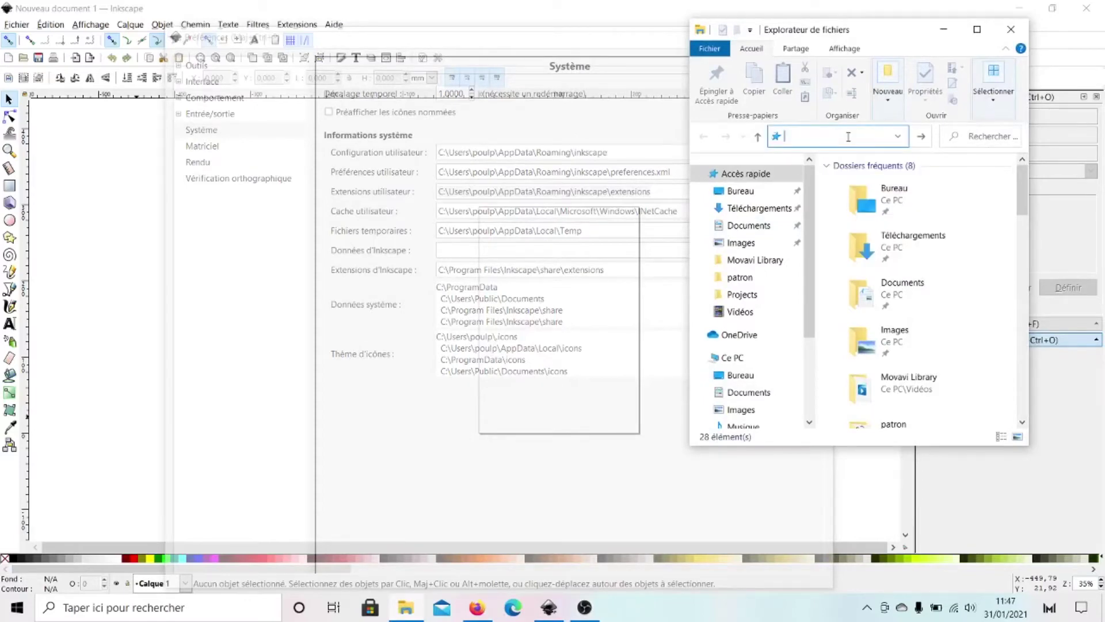
right_click(848, 137)
click(886, 189)
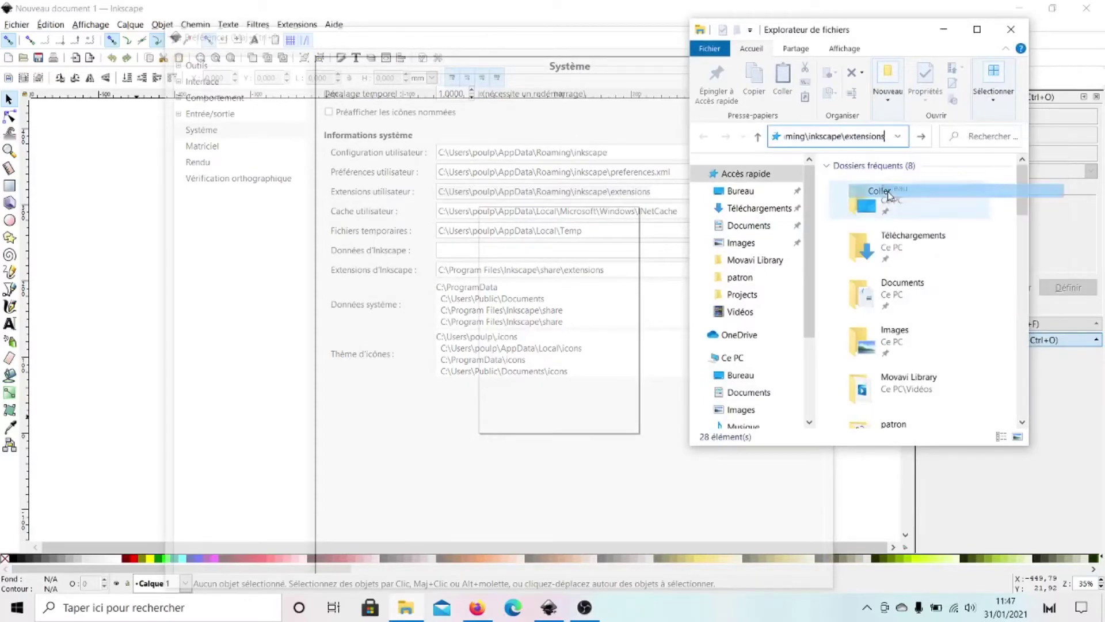
key(Return)
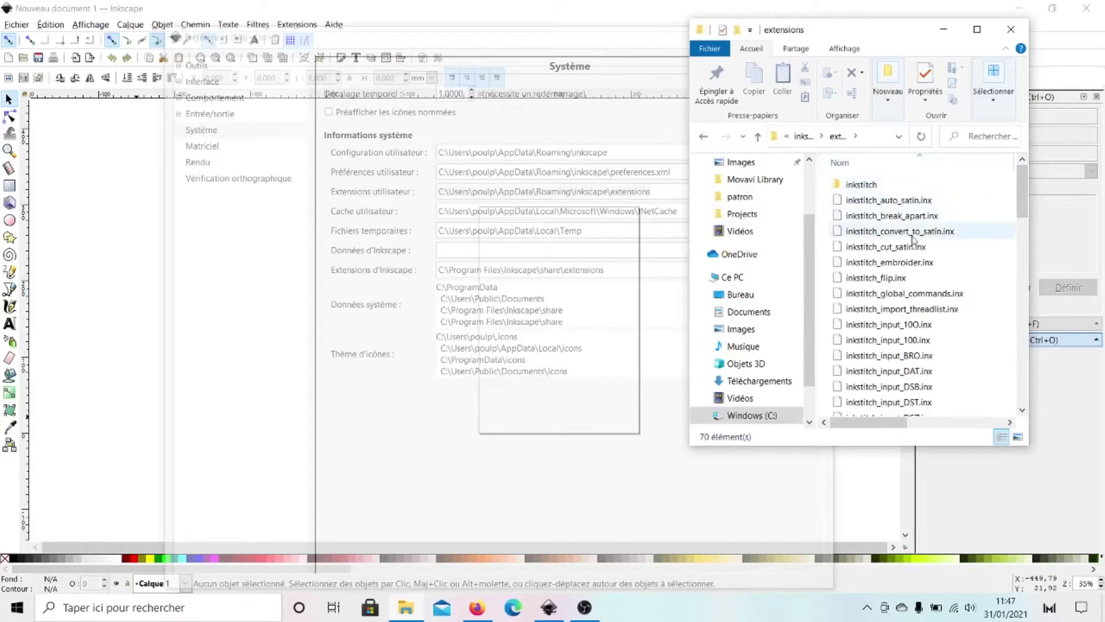
scroll(886, 230, down, 15)
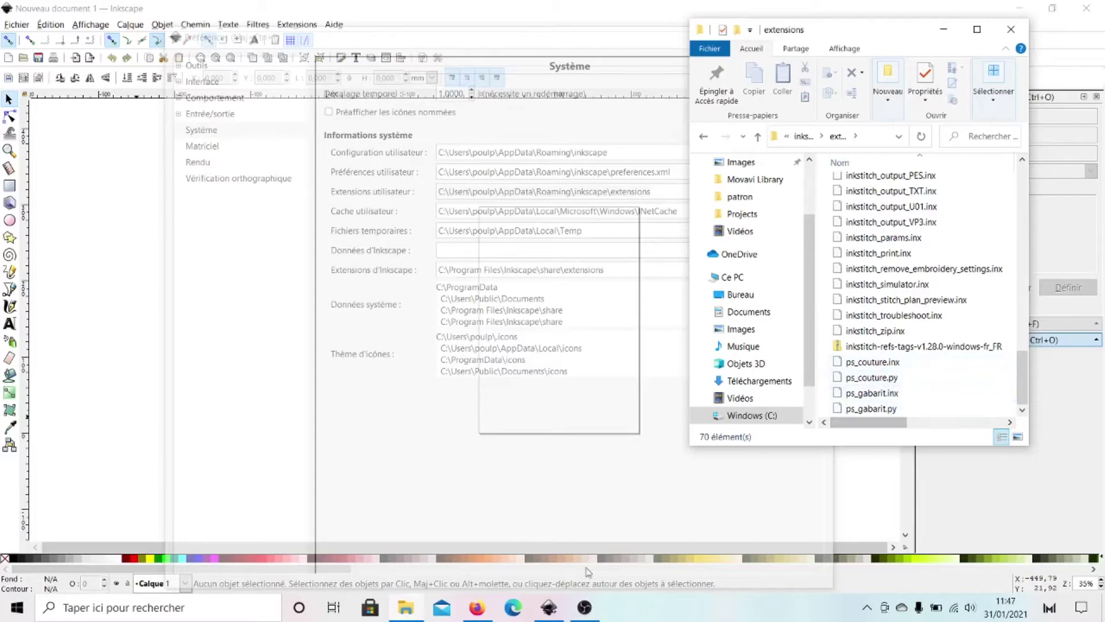
Switch to Firefox and read the installation instructions in the PointSellier README
click(477, 607)
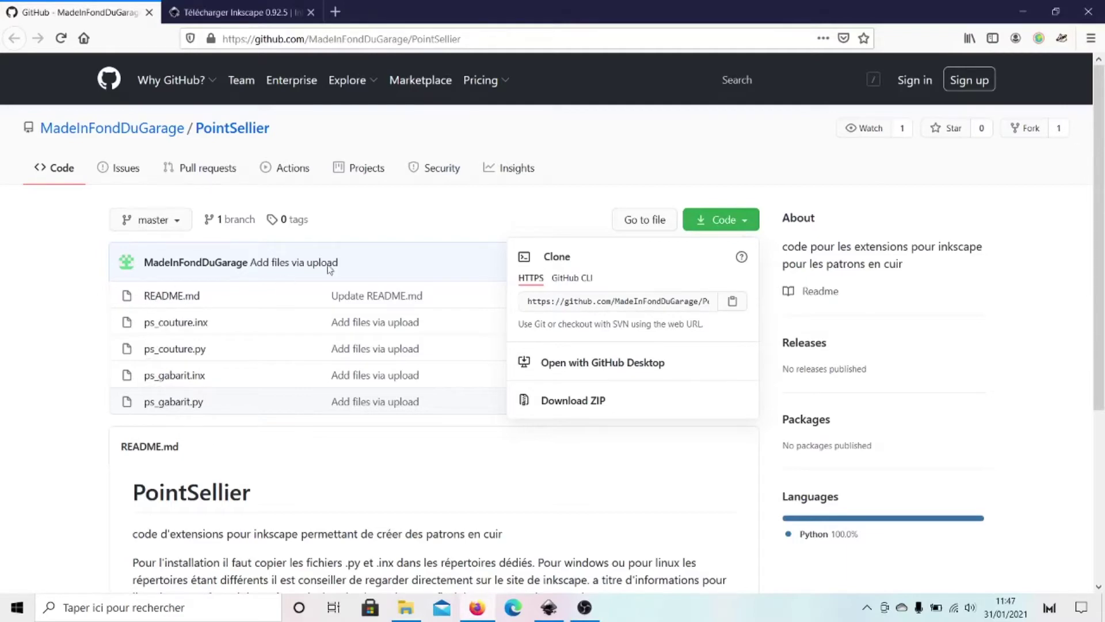
scroll(211, 147, down, 2)
scroll(211, 232, down, 1)
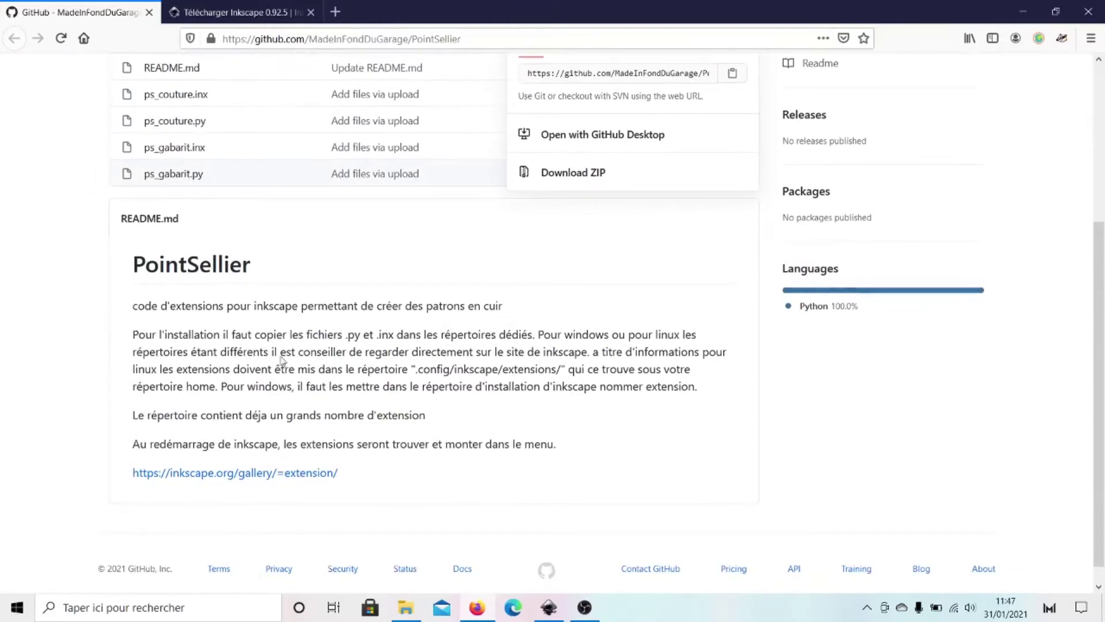
click(1021, 11)
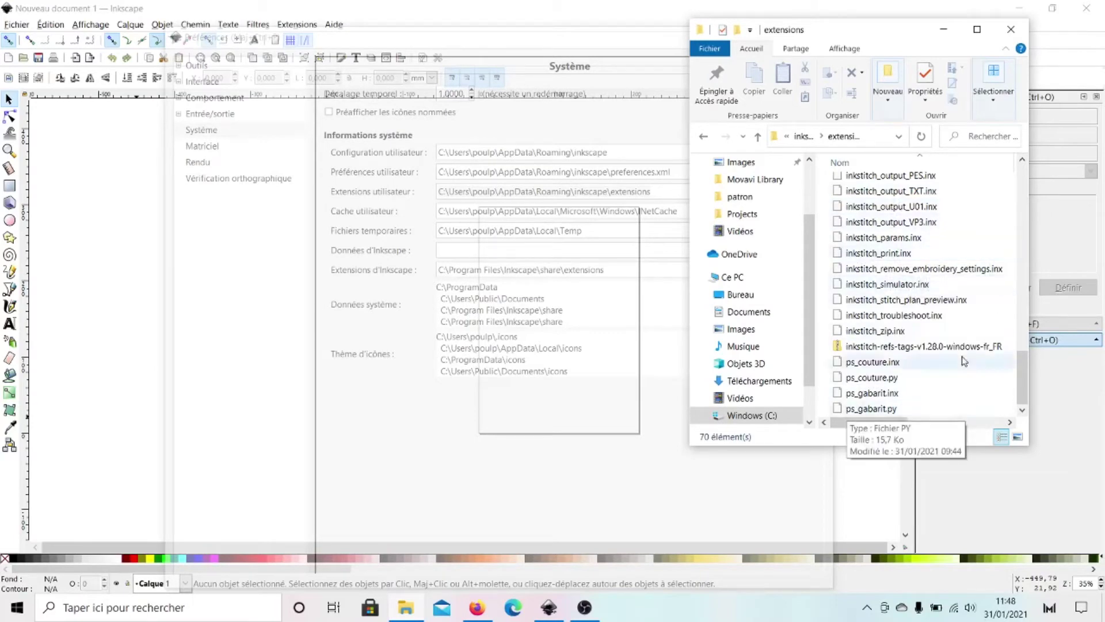
Close the extensions folder and the Inkscape preferences, and check the extensions offered under Creation patron cuir
click(1011, 29)
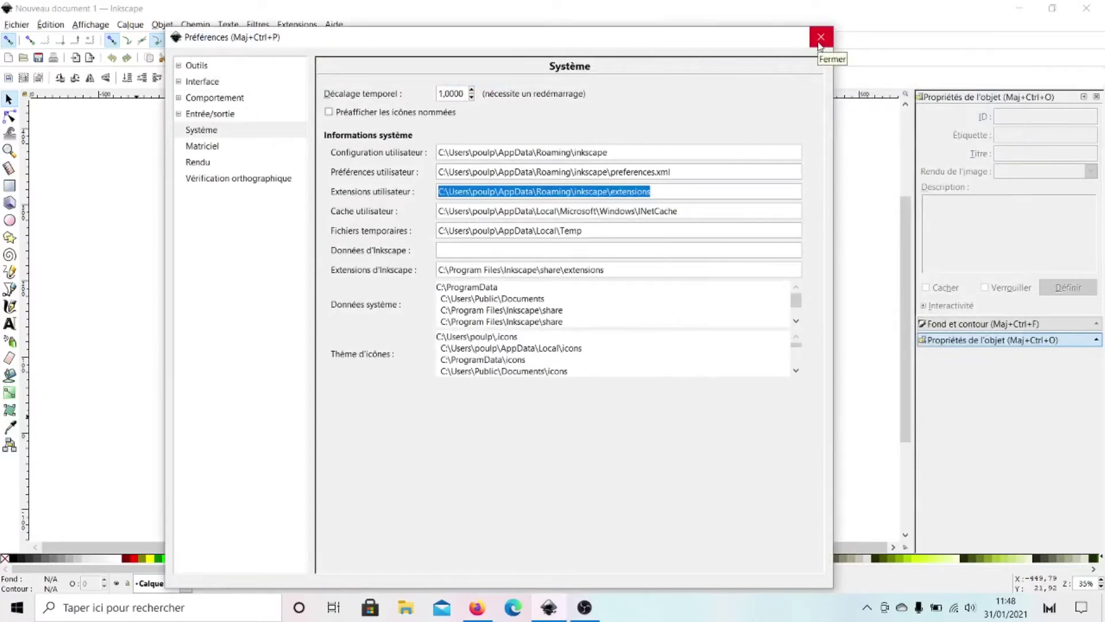
click(820, 38)
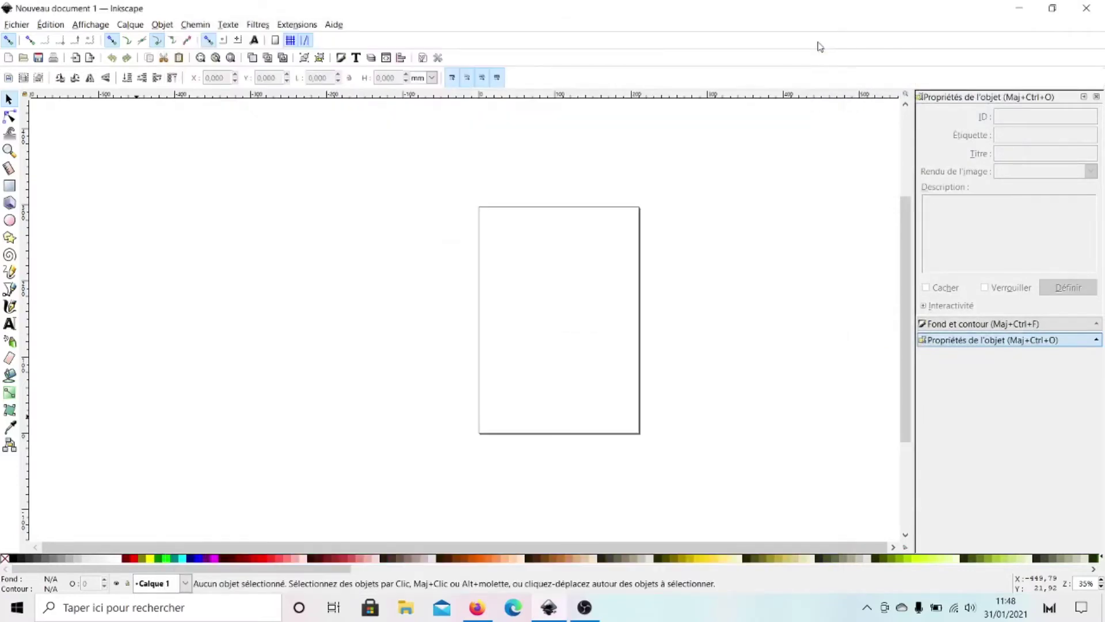
click(299, 25)
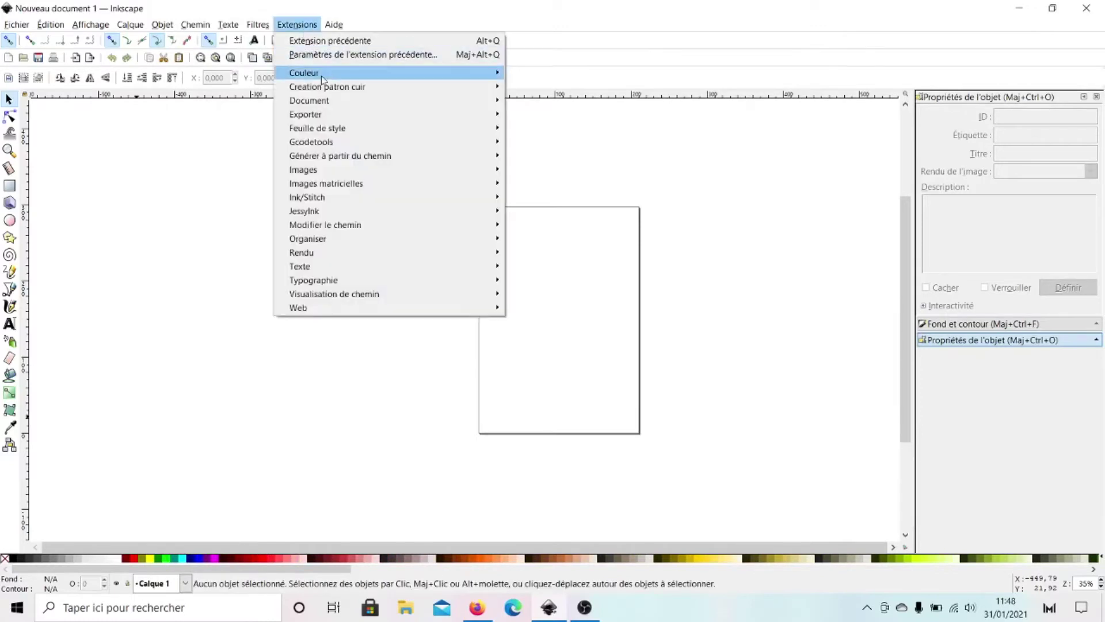
mouse_move(313, 91)
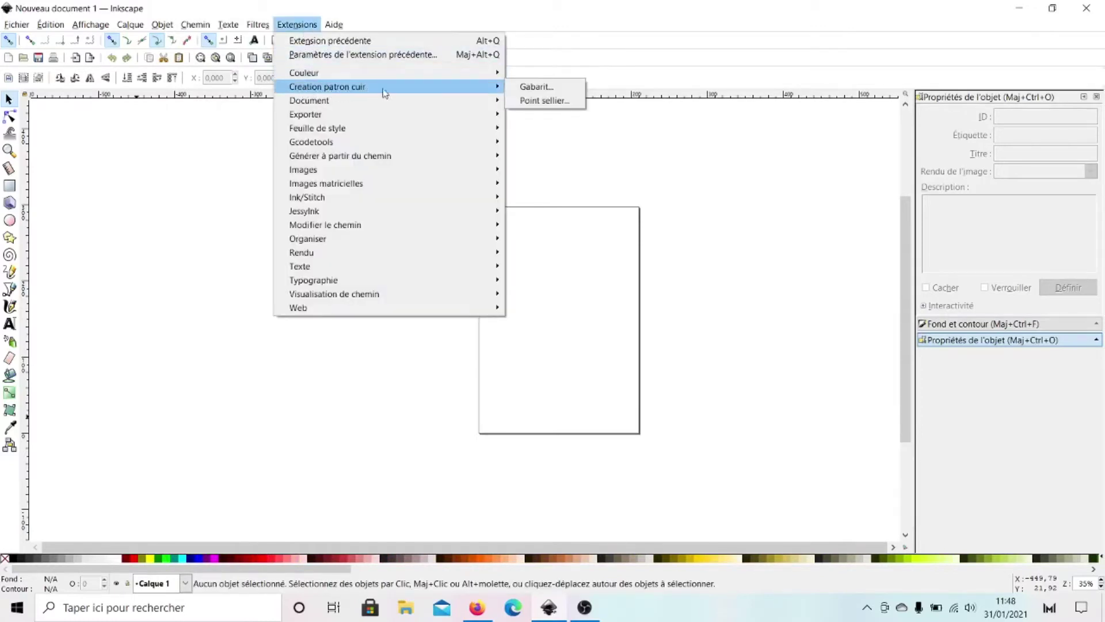
click(229, 147)
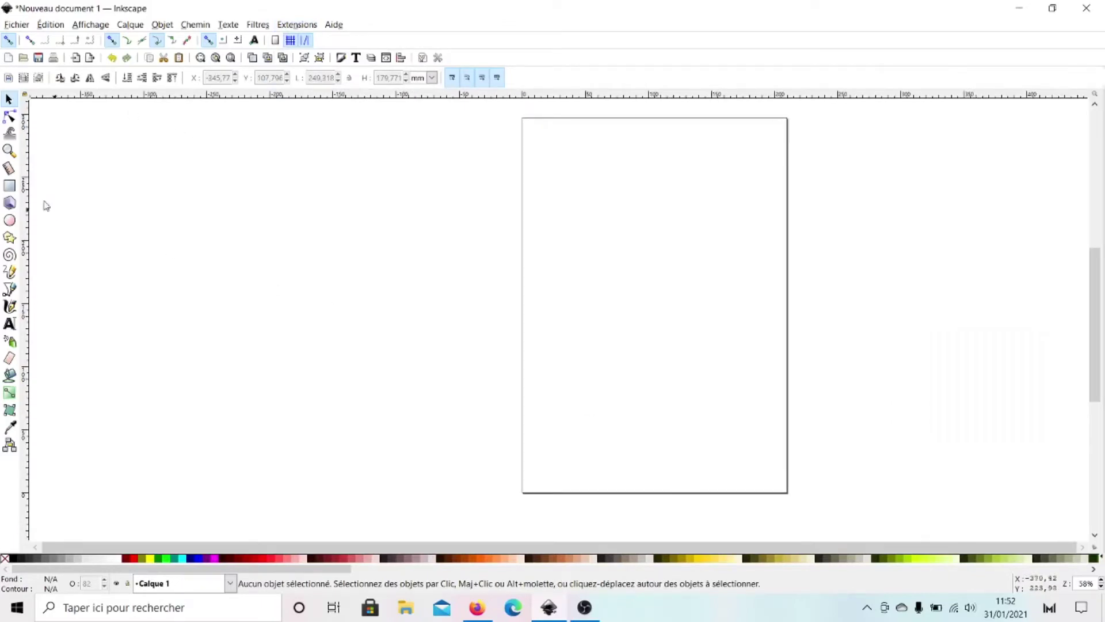
Draw a rectangle about 124 by 107 mm beside the page and convert it to a path
click(9, 185)
drag(261, 206, 419, 340)
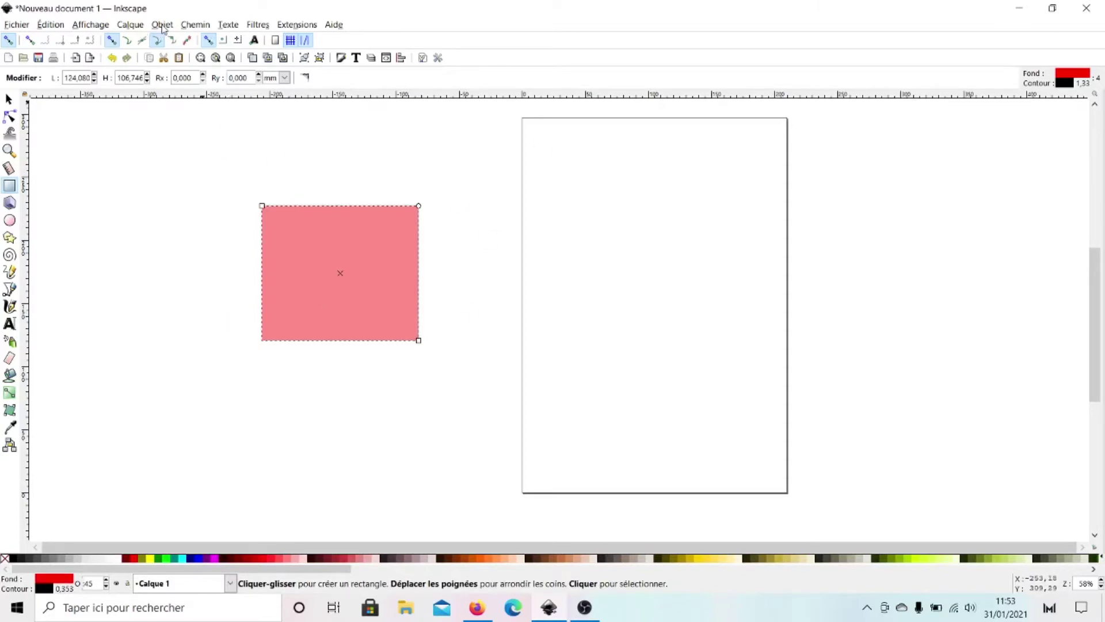
click(163, 26)
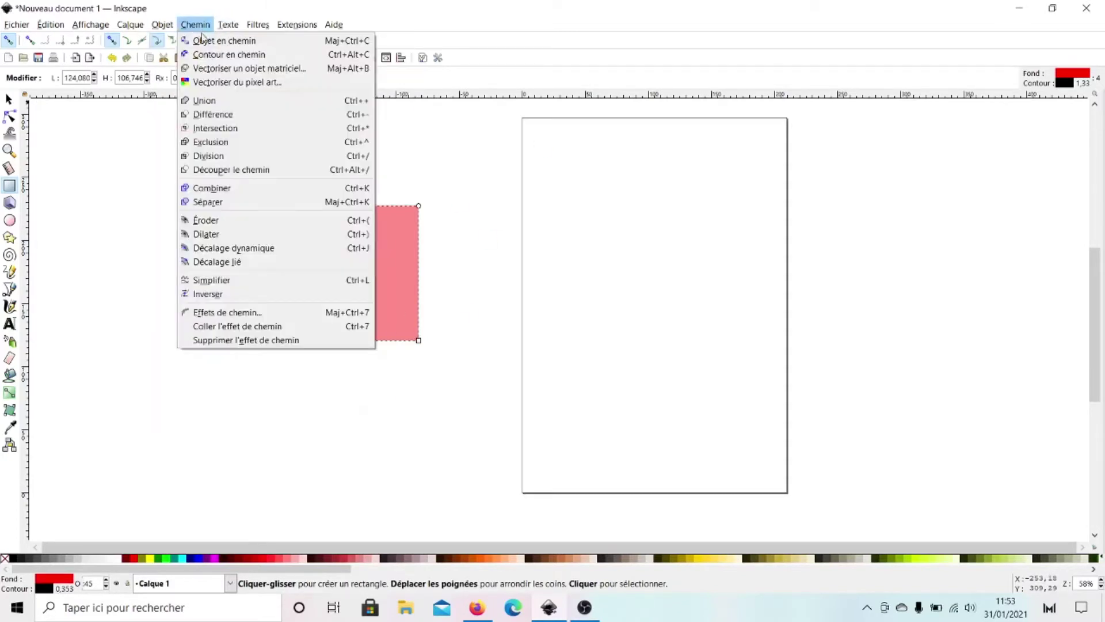
click(203, 39)
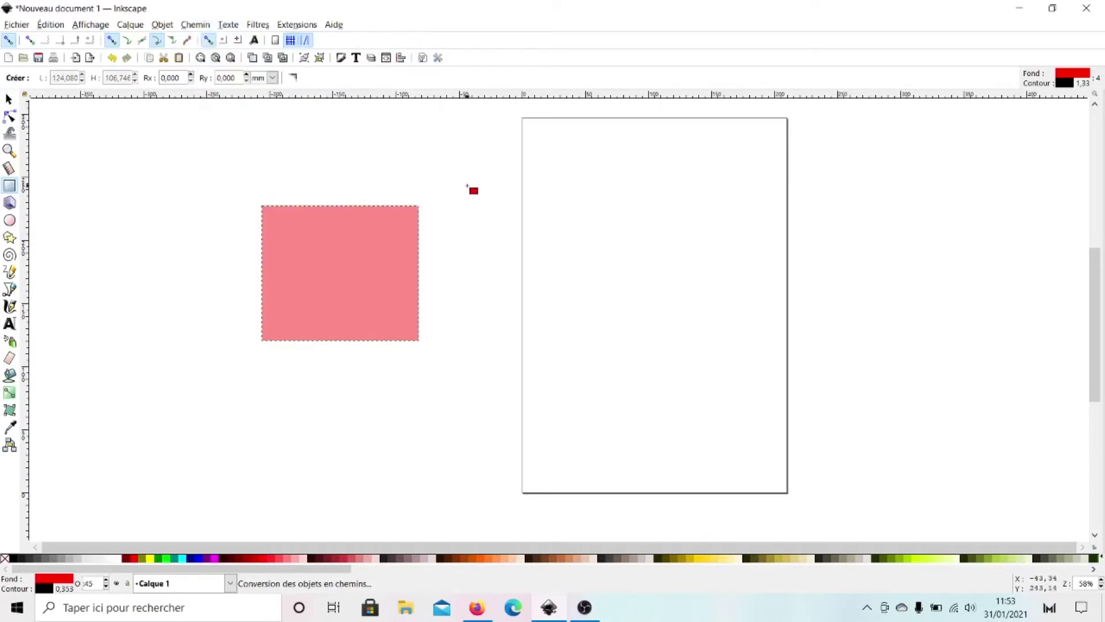
Move the rectangular path farther from the page and apply the Gabarit extension with the Cercle style at 10mm
click(9, 99)
drag(301, 236, 220, 220)
click(298, 24)
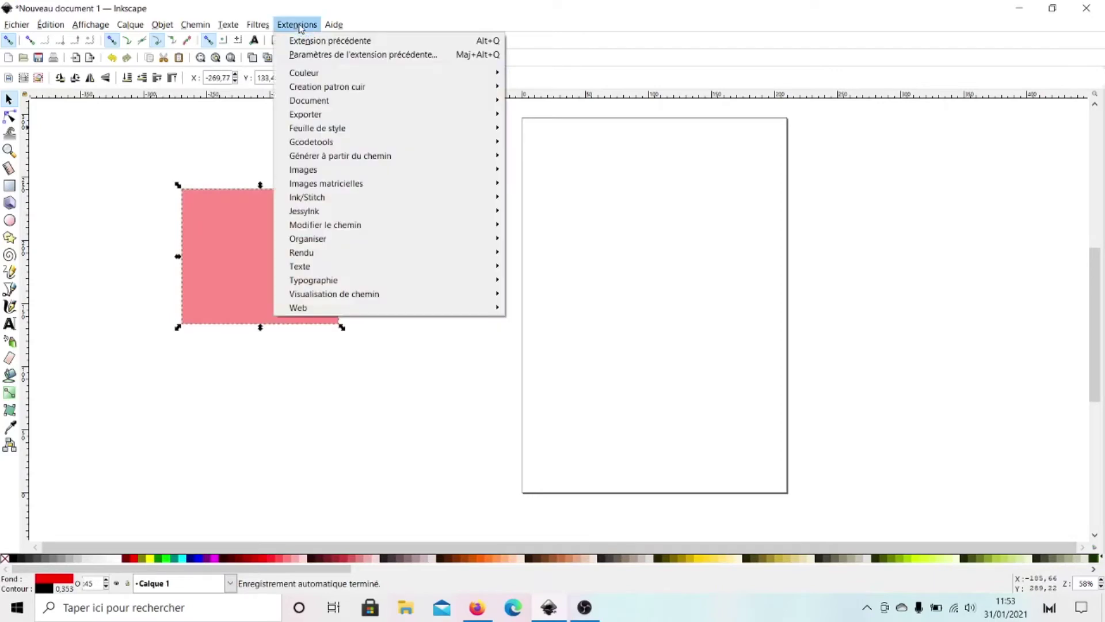
mouse_move(396, 87)
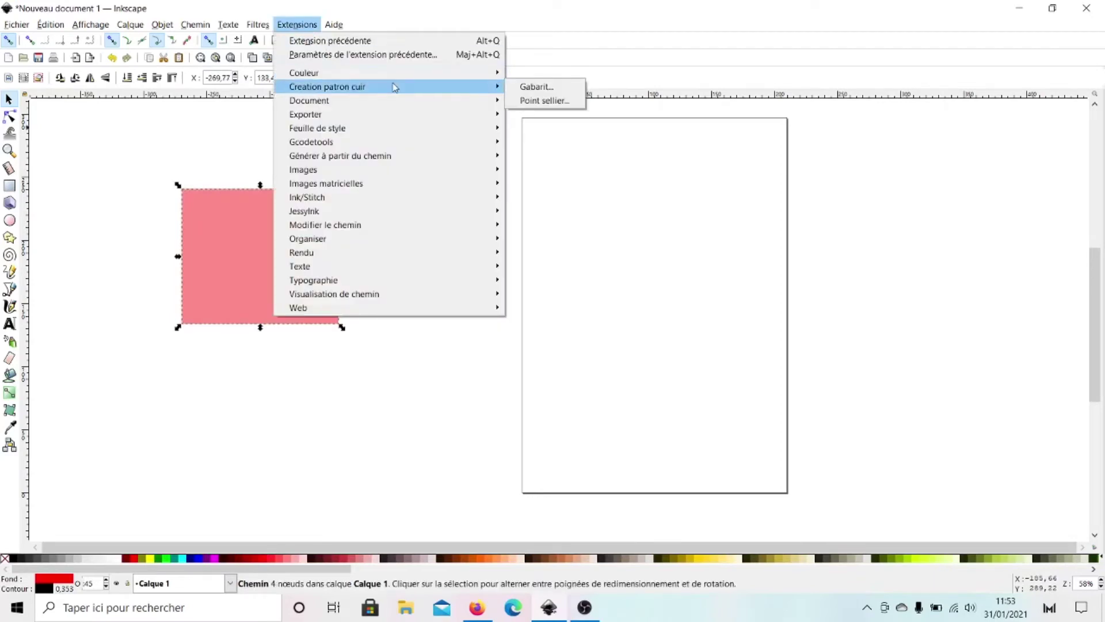
click(520, 88)
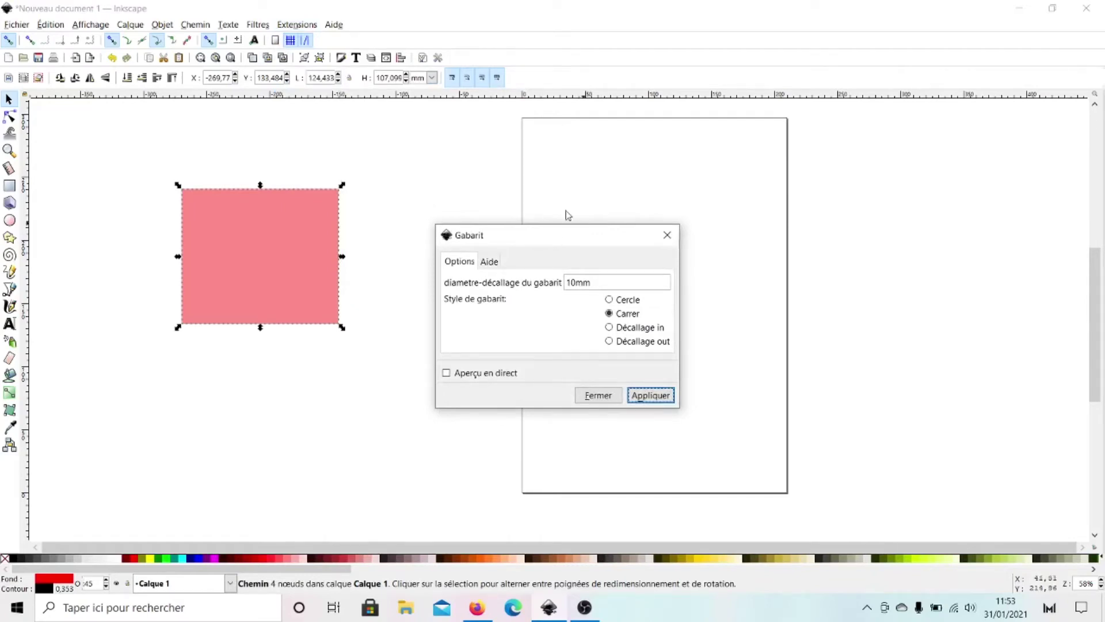
click(609, 299)
click(640, 395)
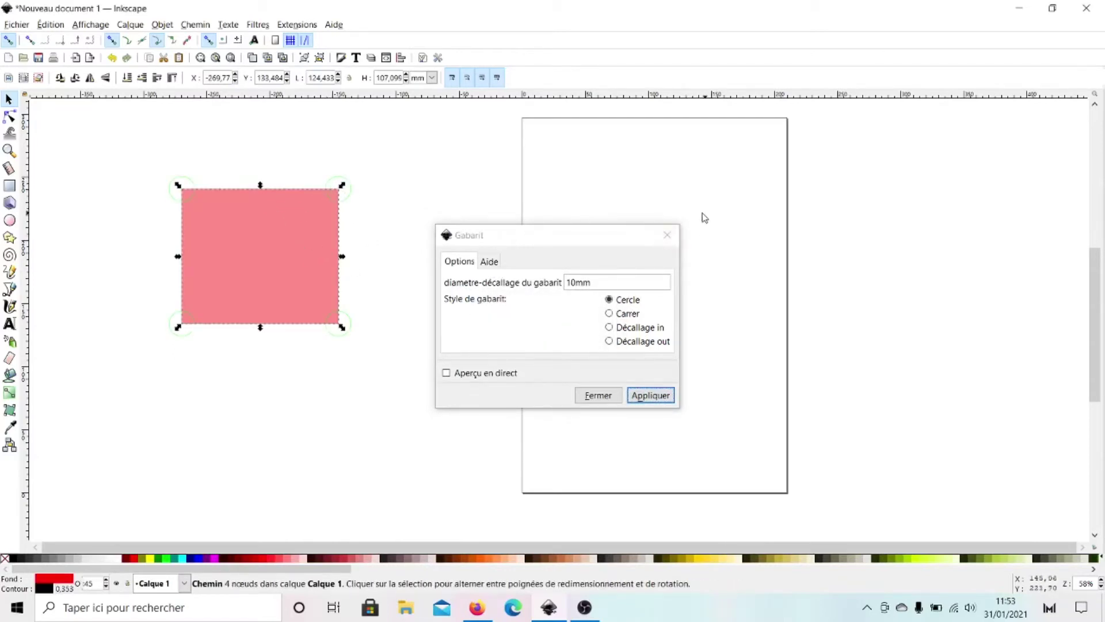
click(667, 235)
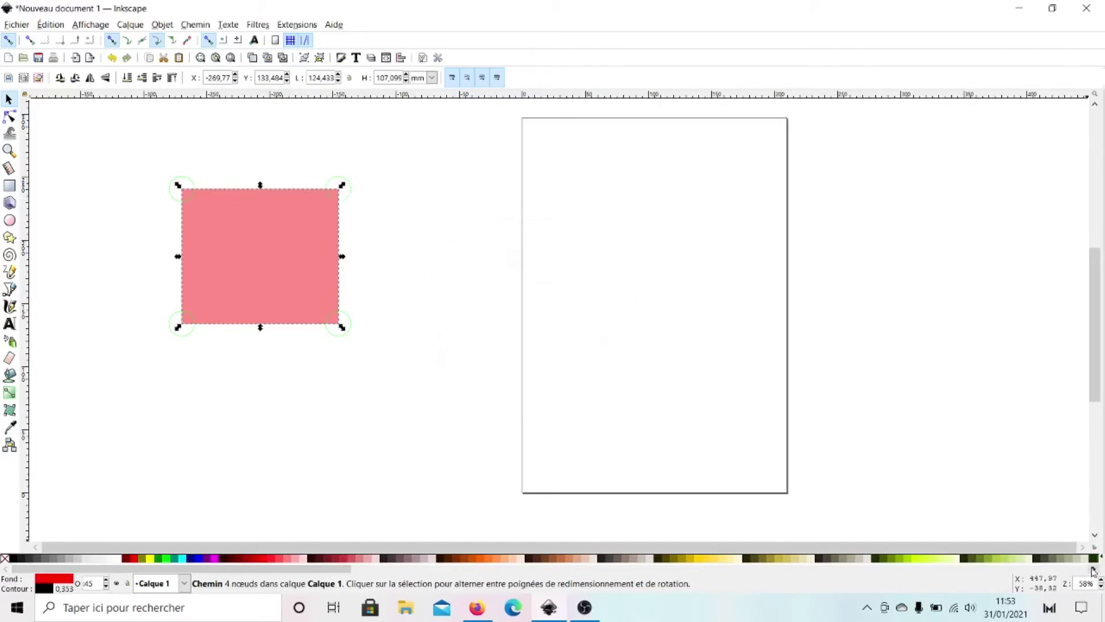
click(1093, 569)
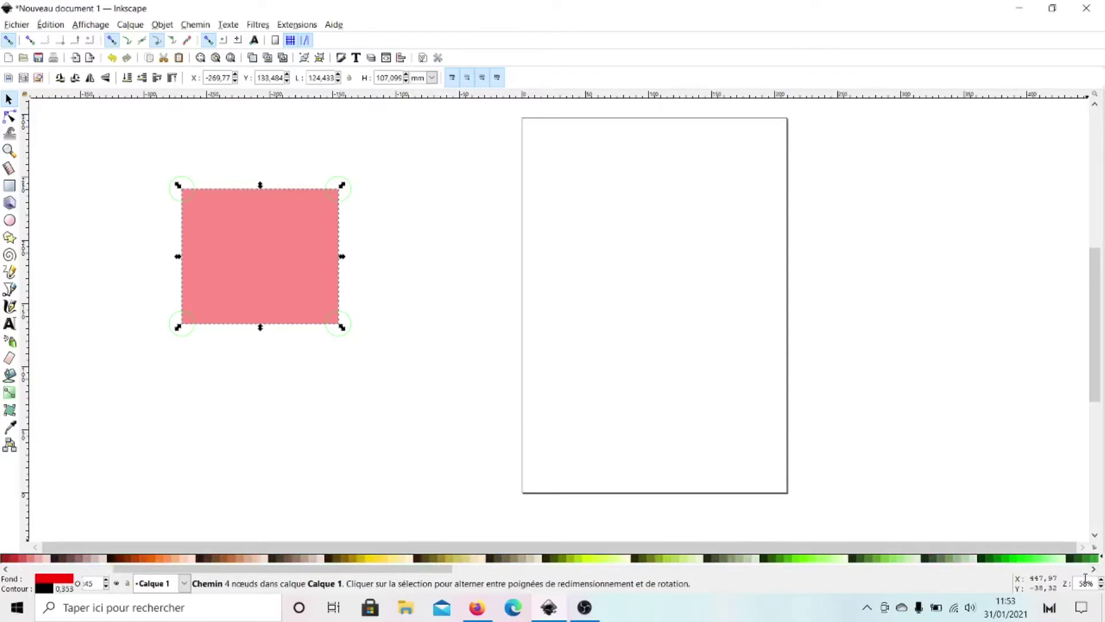
scroll(1100, 583, up, 4)
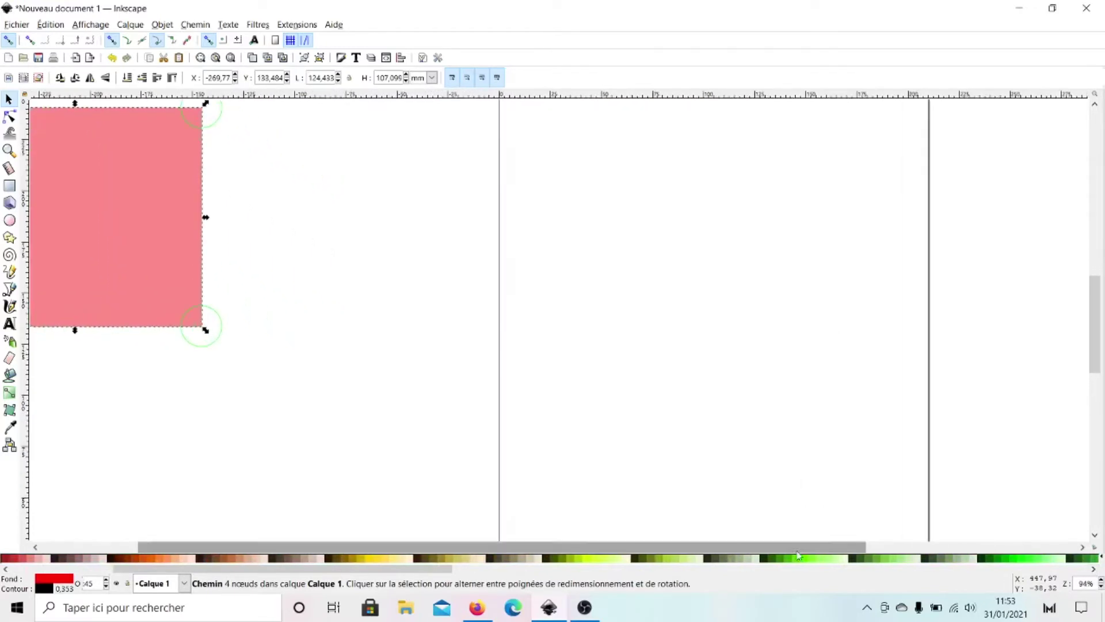
Select the group of four green circles around the rectangle's corners and show the Objects list
drag(762, 555, 662, 552)
scroll(475, 486, up, 2)
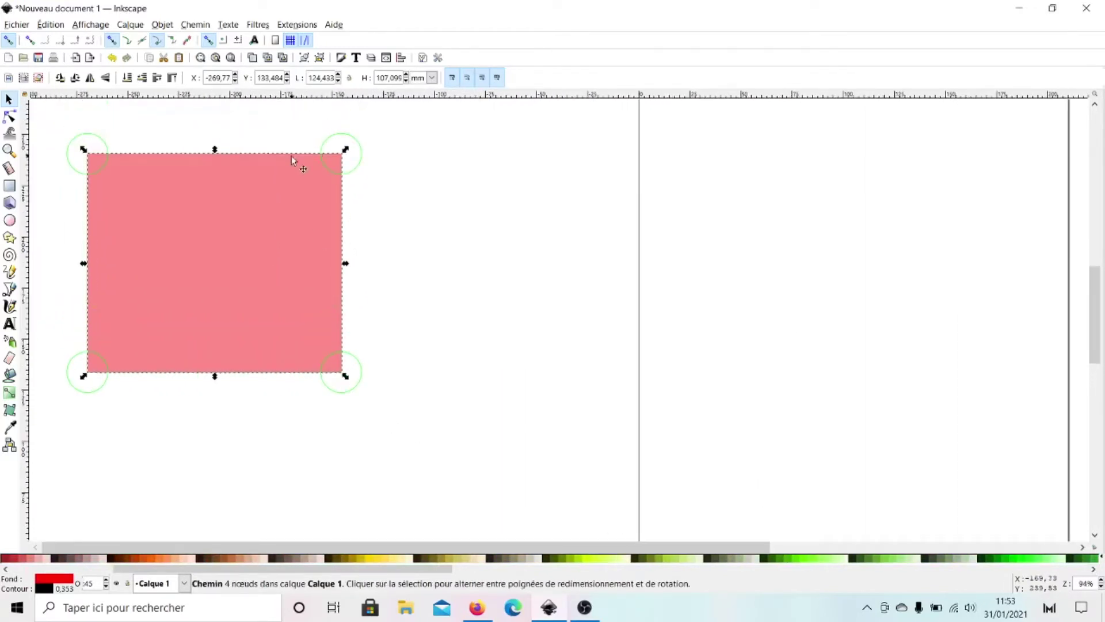
click(335, 138)
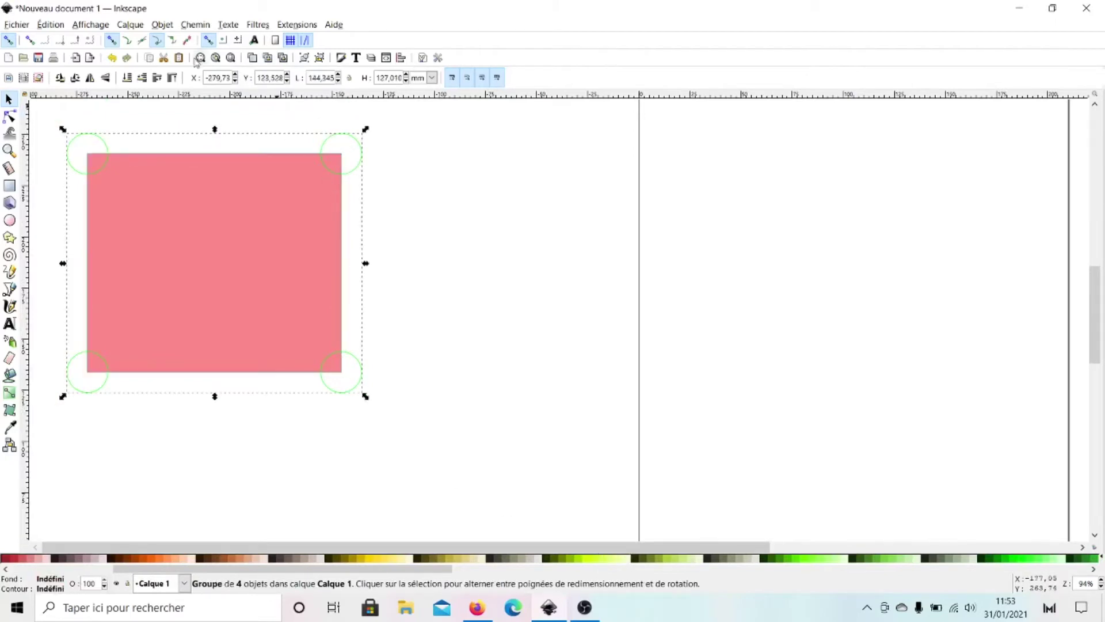
click(160, 25)
click(170, 40)
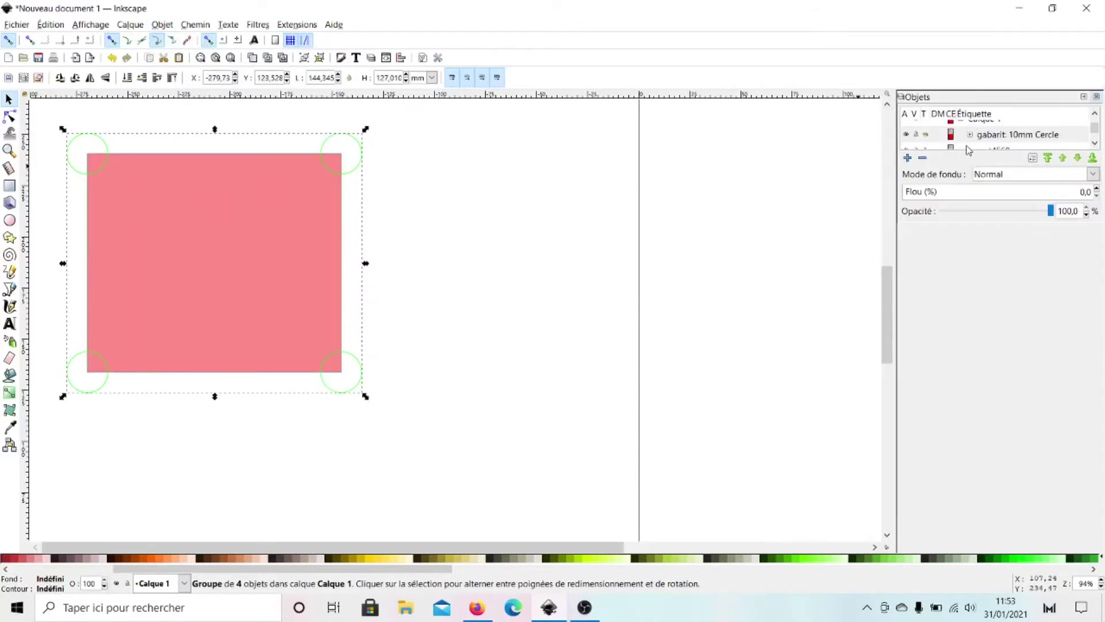
Enlarge the object list and expand the gabarit: 10mm Cercle group
scroll(1097, 137, up, 1)
scroll(1097, 137, down, 2)
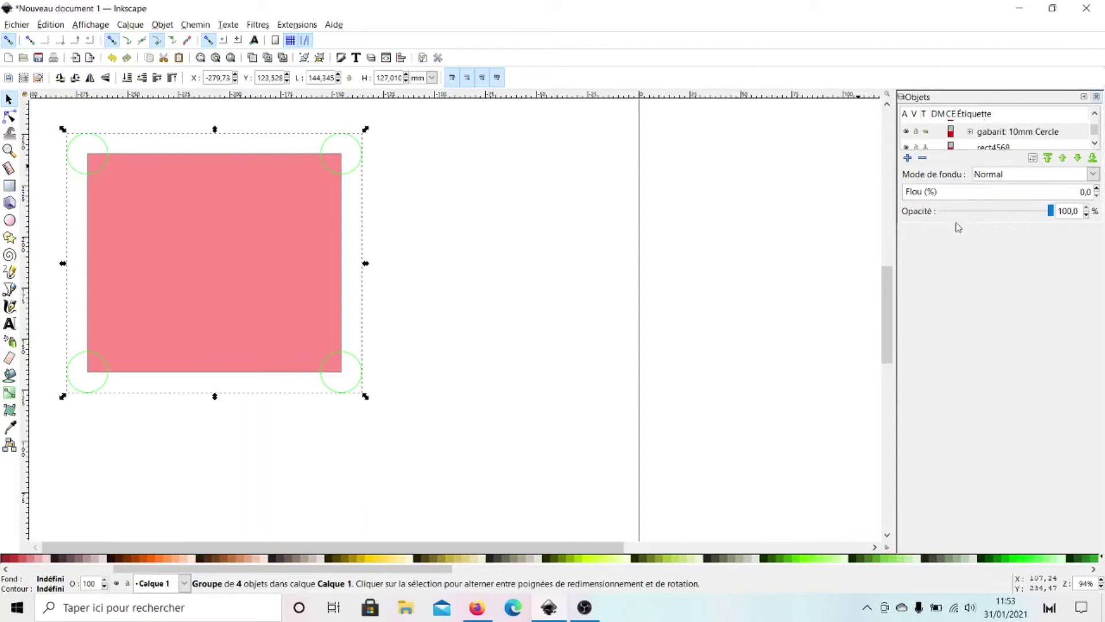
drag(954, 222, 979, 493)
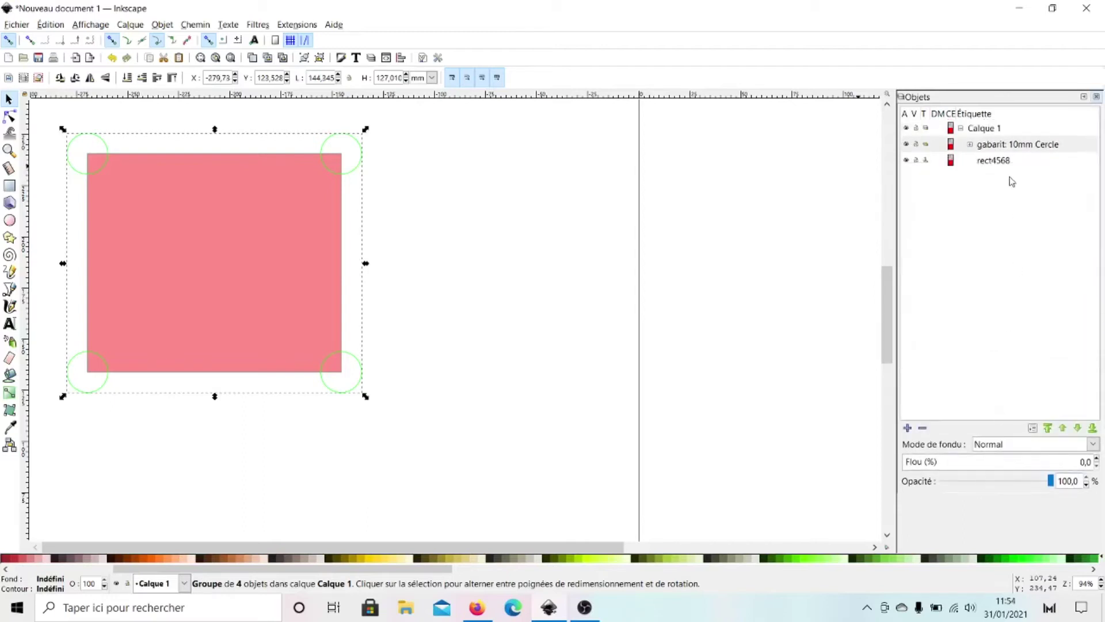
click(970, 146)
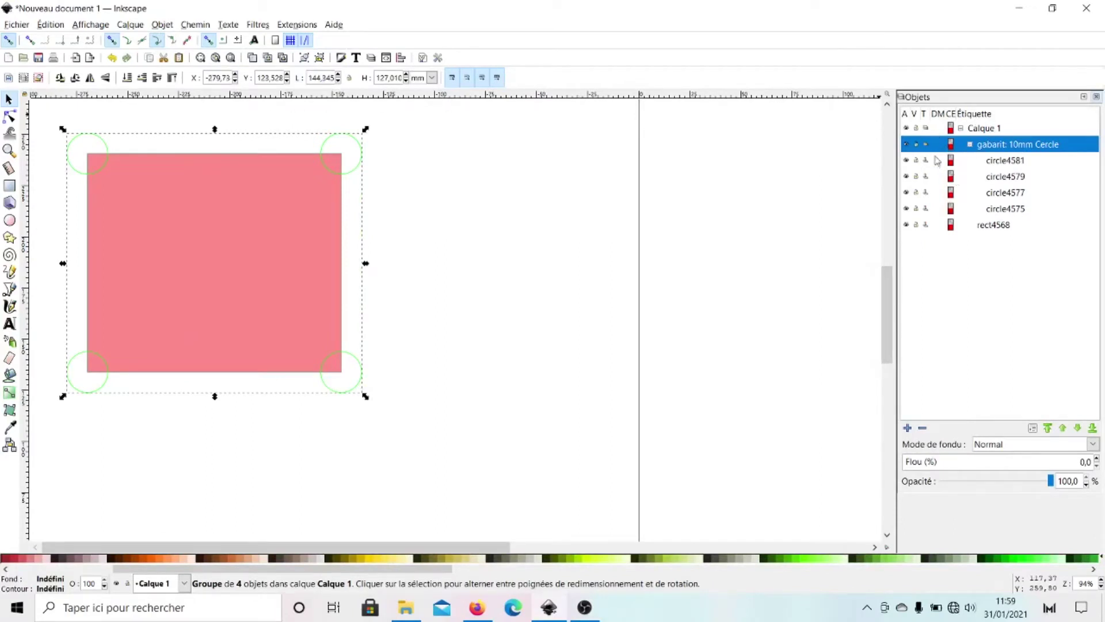
Hide the gabarit: 10mm Cercle group and select the red rectangular path
click(907, 145)
click(907, 145)
click(907, 161)
click(907, 161)
click(907, 144)
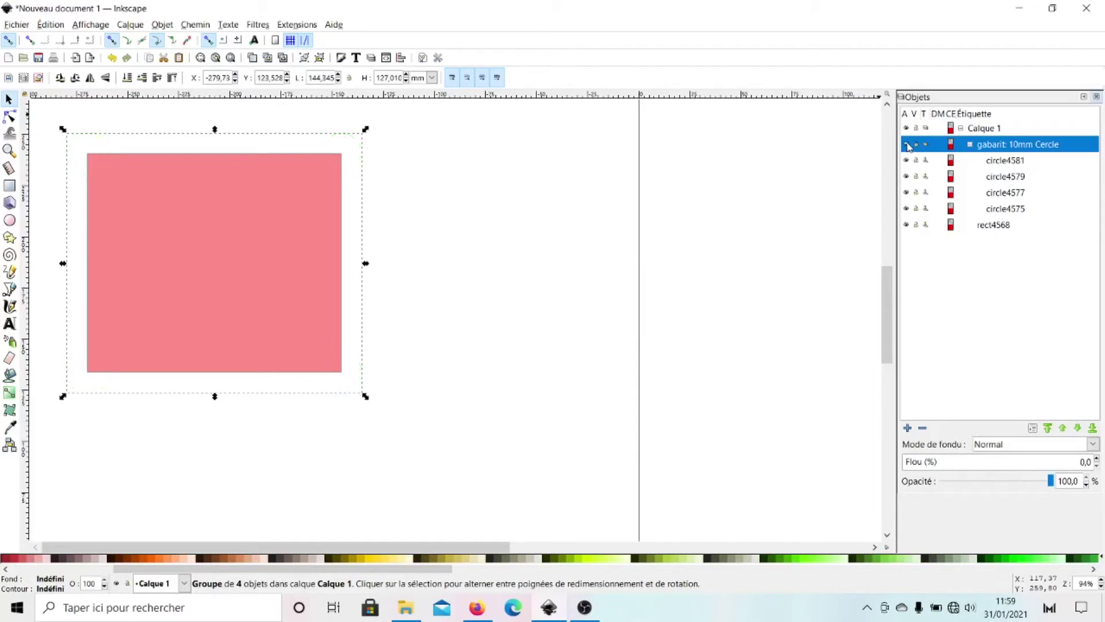
click(240, 172)
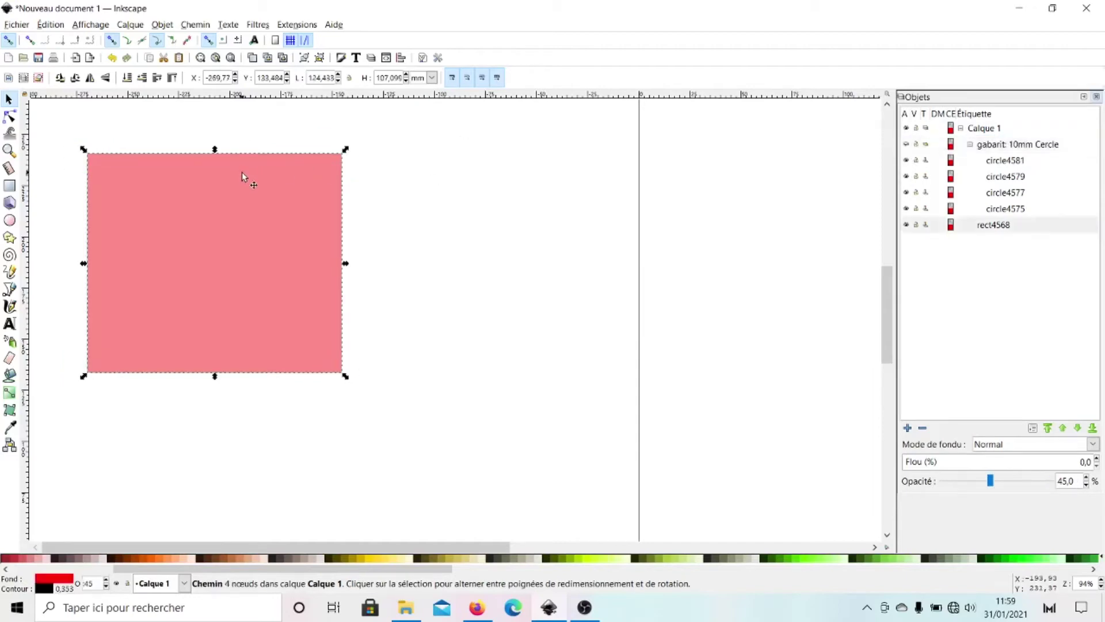
click(297, 24)
mouse_move(439, 96)
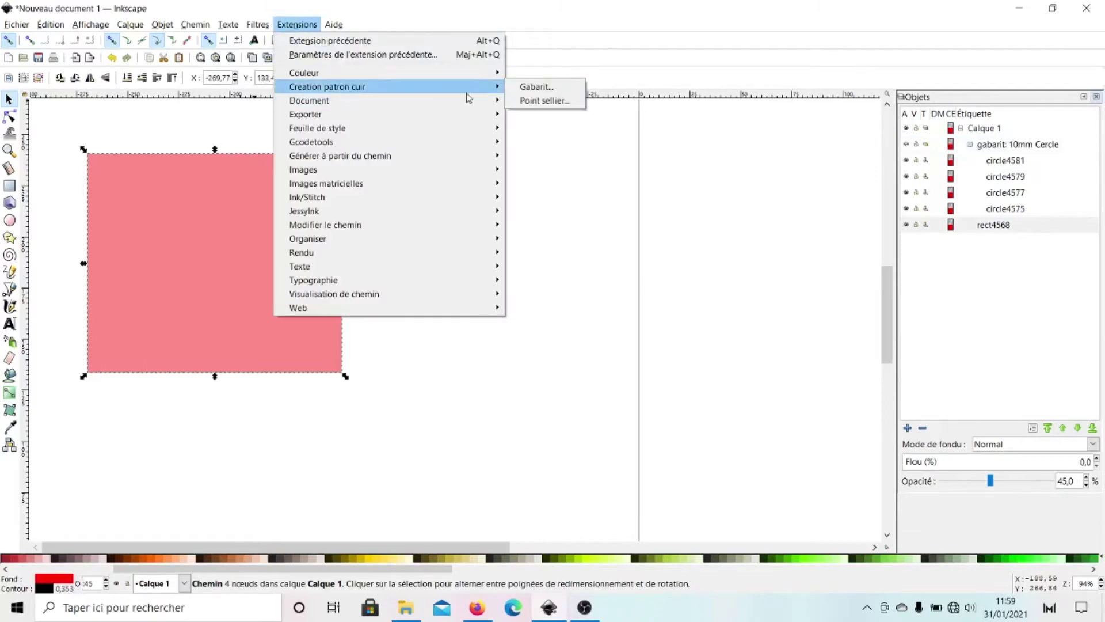
click(509, 99)
click(656, 200)
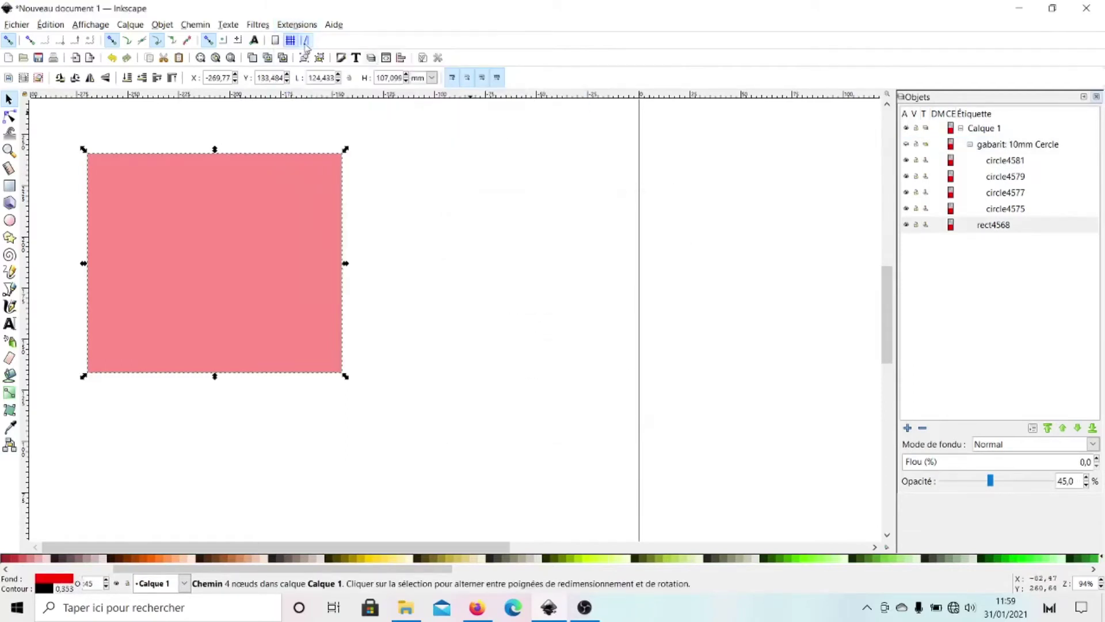
Apply the Gabarit extension to the rectangular path with the Carrer style at 10mm
click(297, 24)
mouse_move(340, 86)
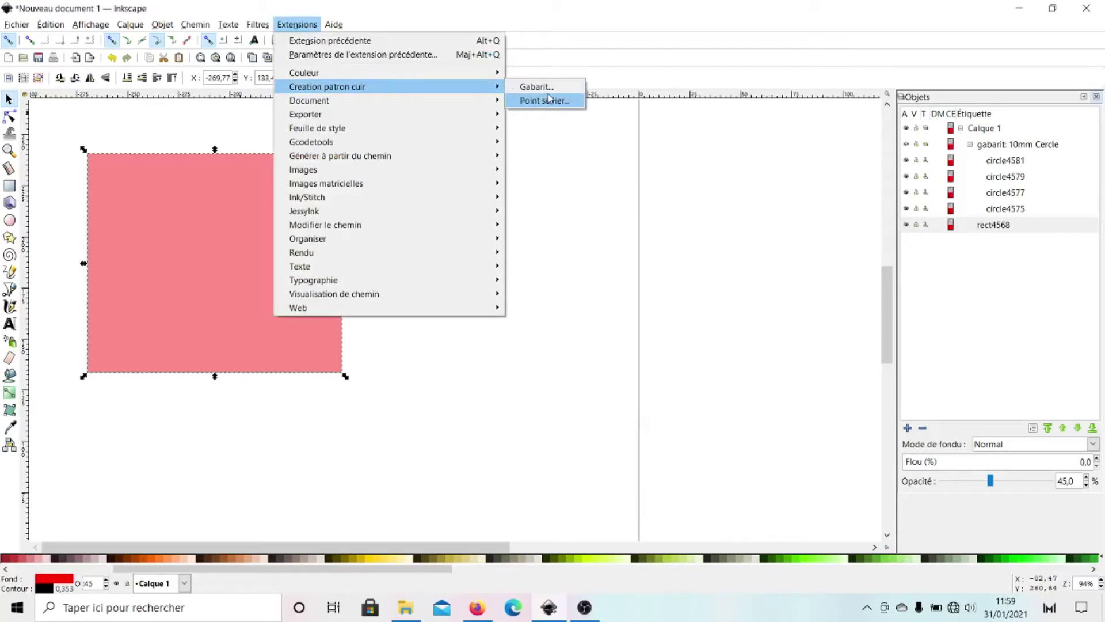
click(521, 100)
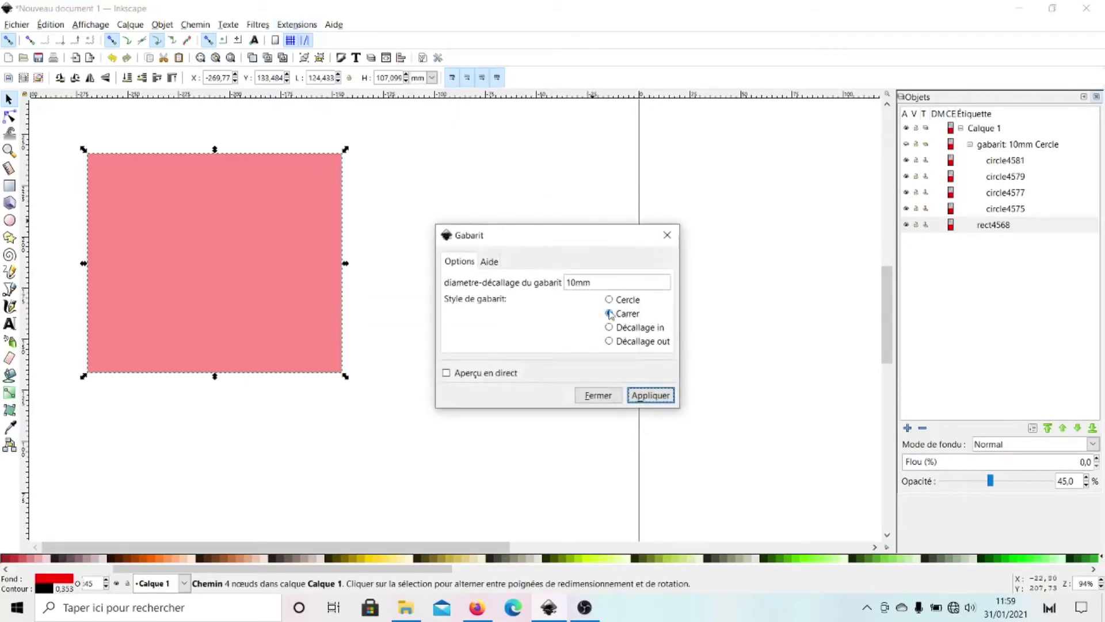
click(648, 395)
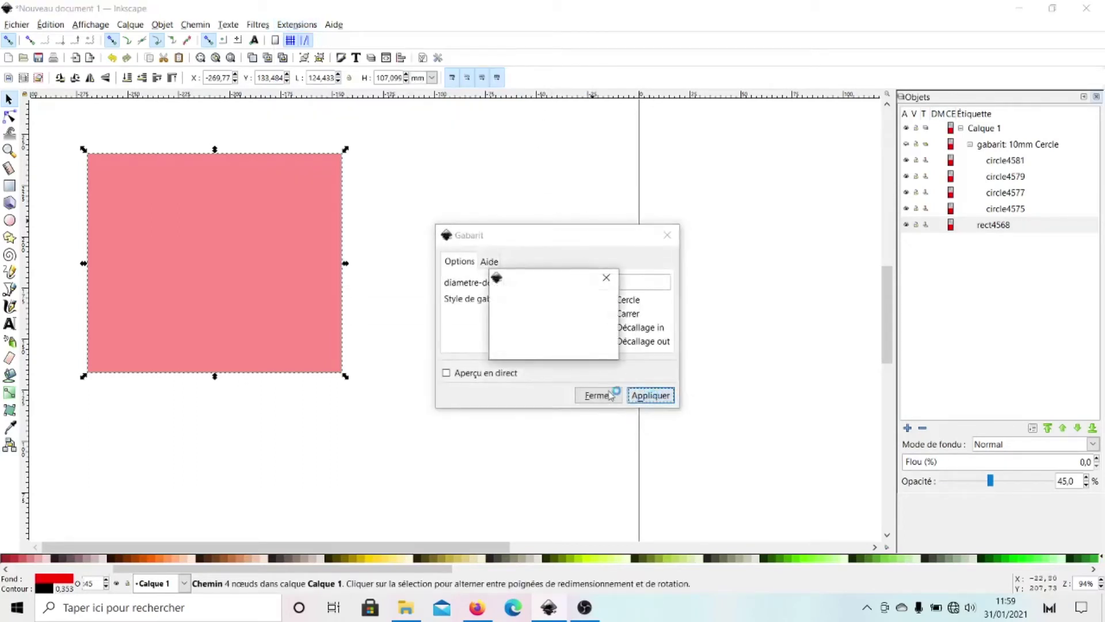
click(667, 235)
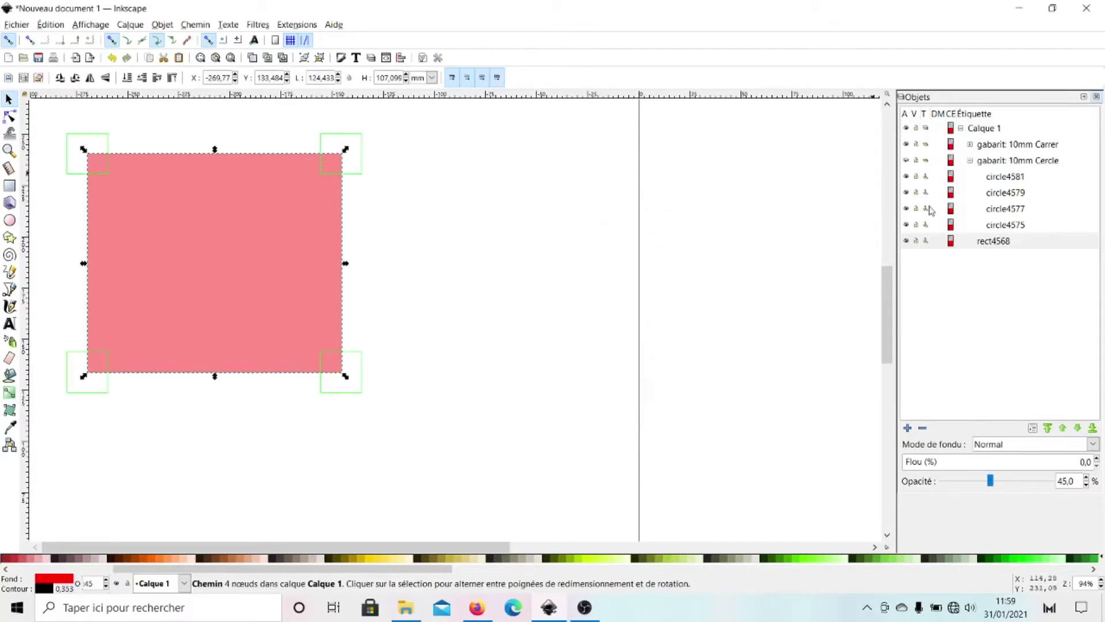
Hide the gabarit: 10mm Carrer group and deselect everything
click(906, 242)
click(906, 242)
click(907, 144)
click(414, 207)
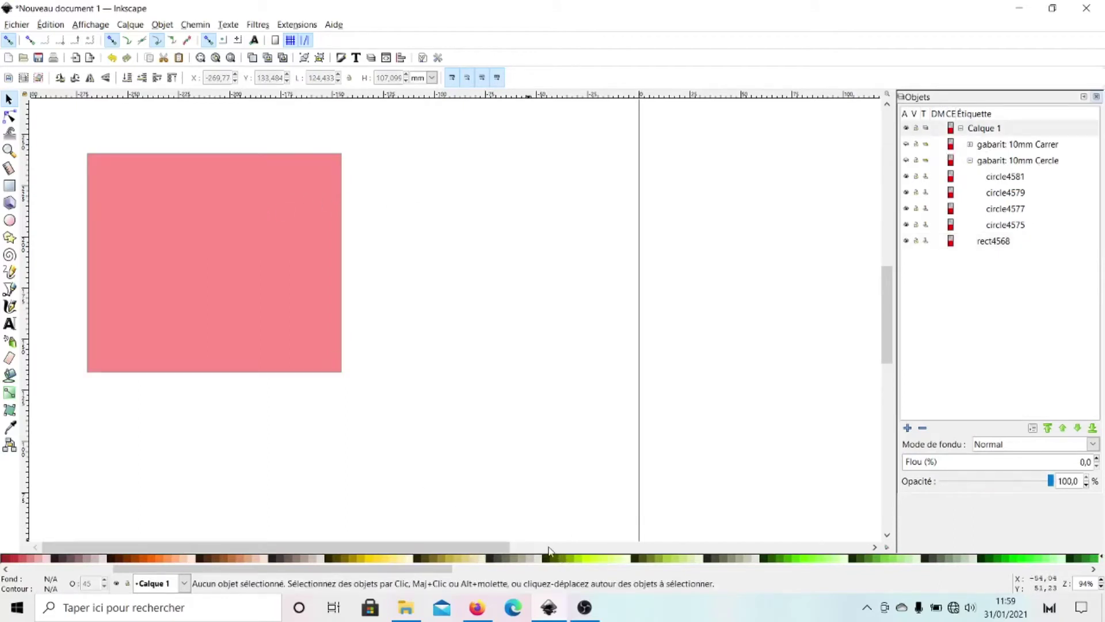
Apply the Gabarit extension to the rectangular path with the Décallage out style at 10mm
click(304, 259)
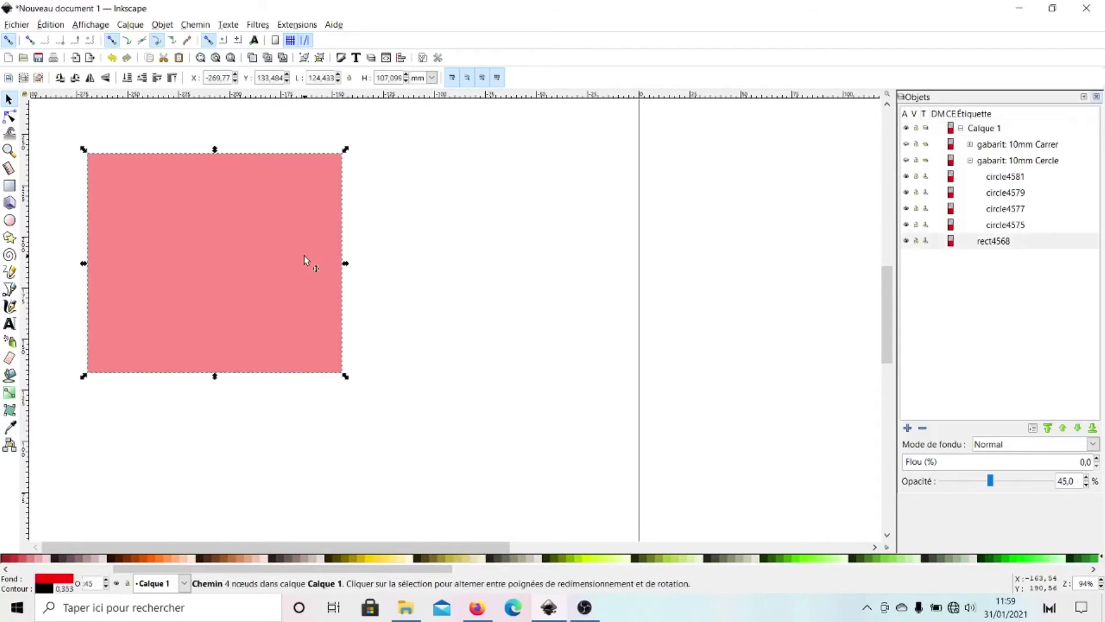
click(297, 24)
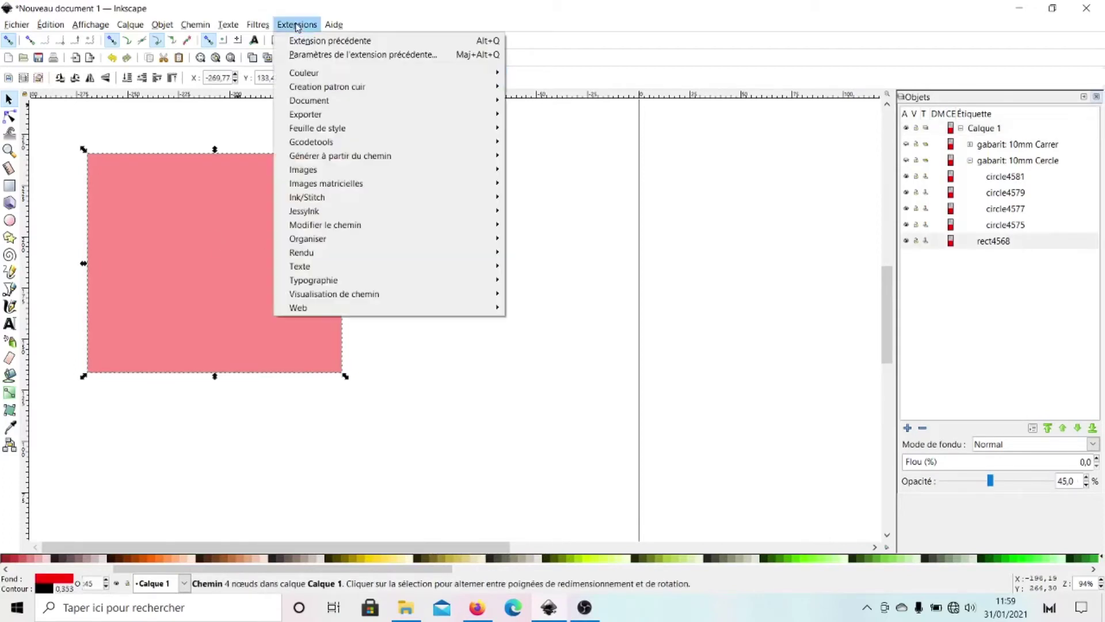
mouse_move(349, 90)
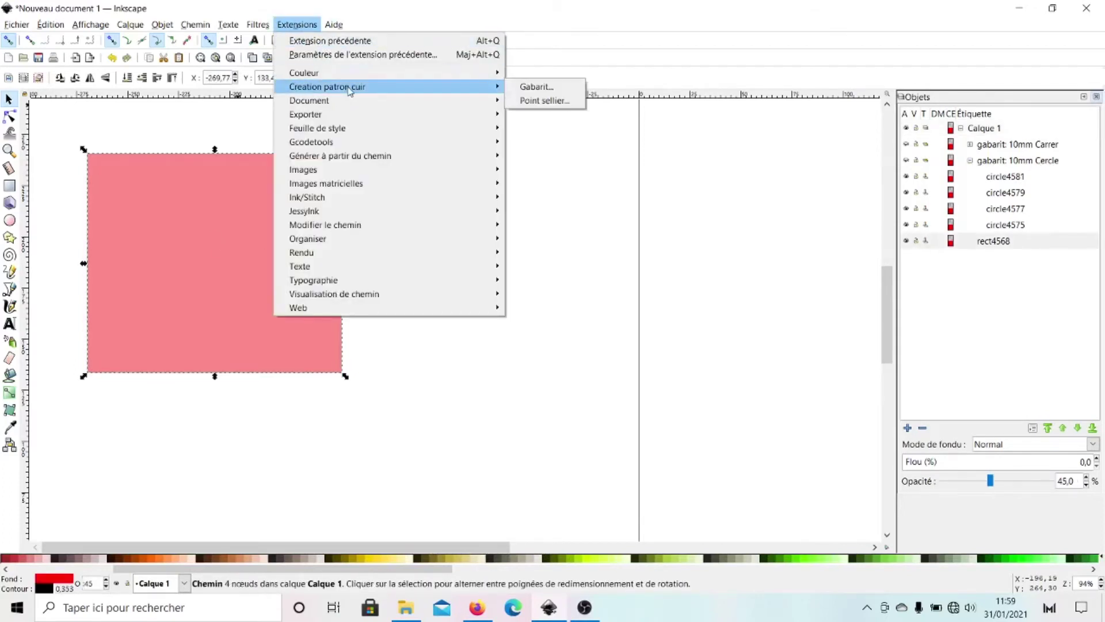
click(532, 88)
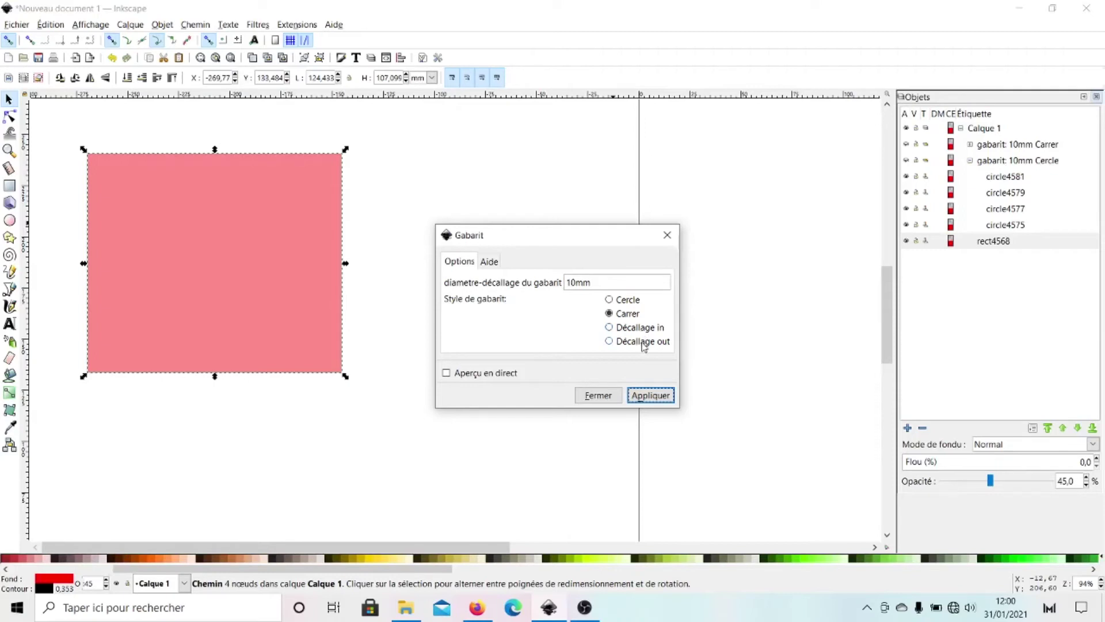
click(643, 343)
click(651, 396)
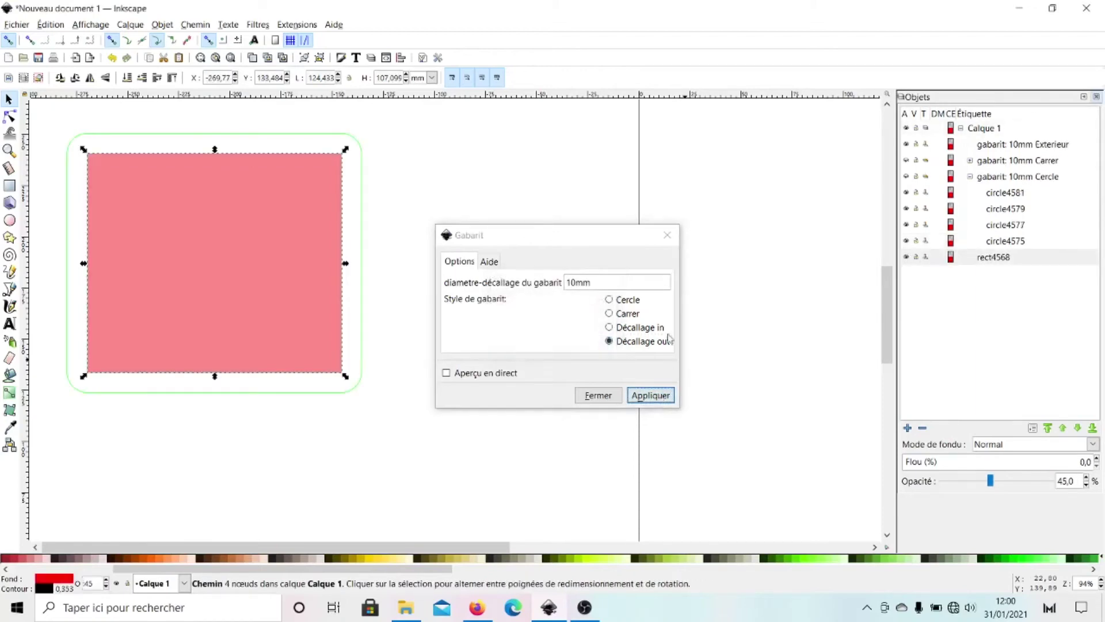
click(669, 240)
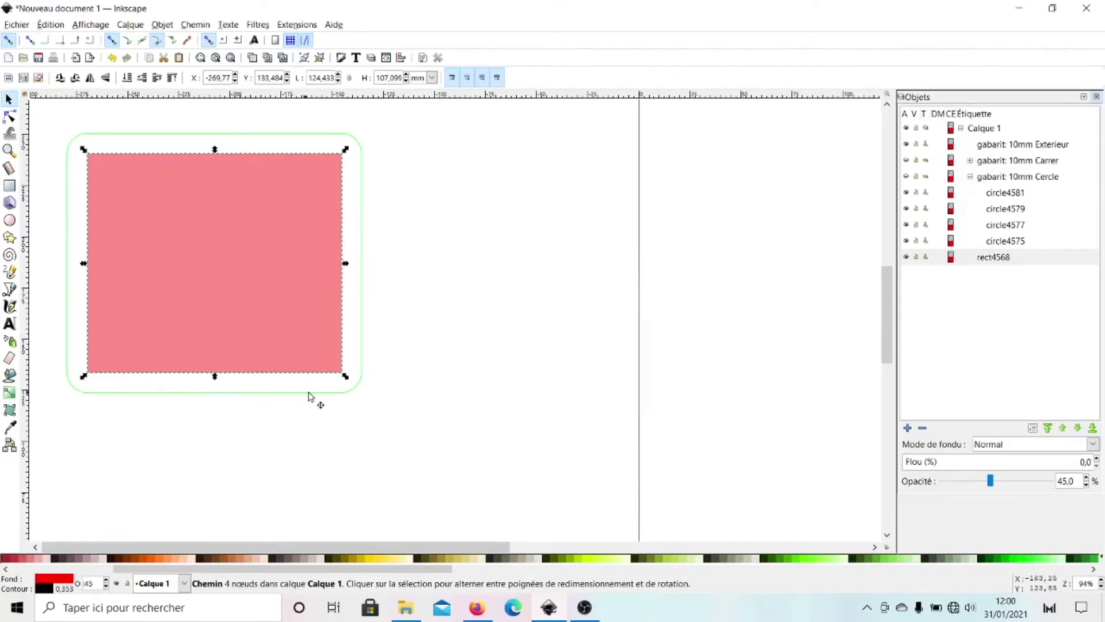
Convert the green gabarit: 10mm Exterieur offset outline around the rectangle to a path
click(75, 137)
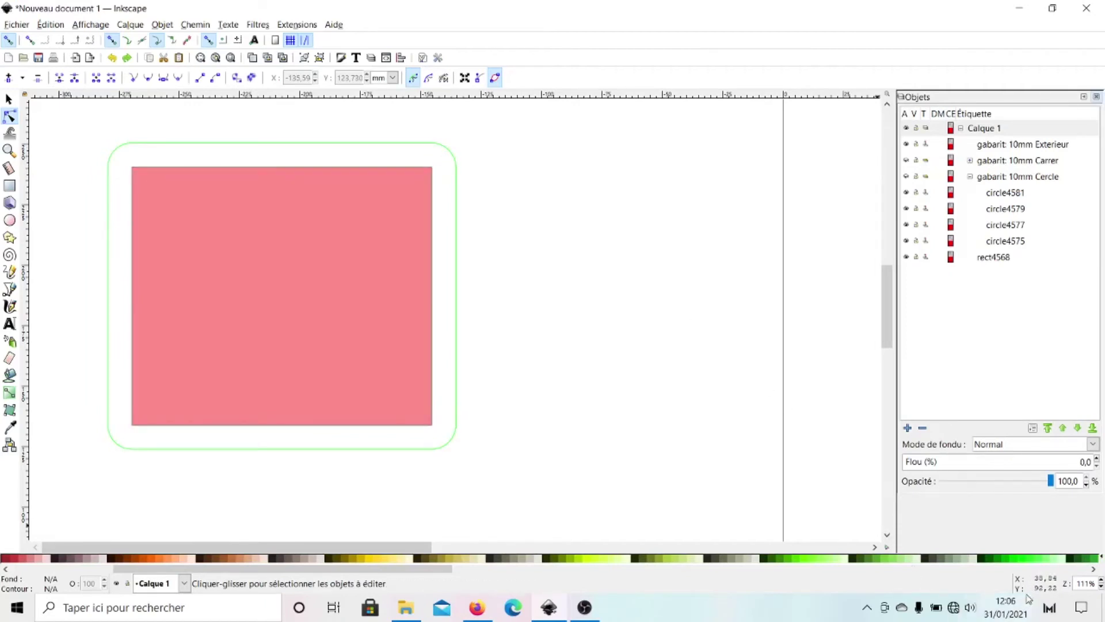
key(plus)
key(plus)
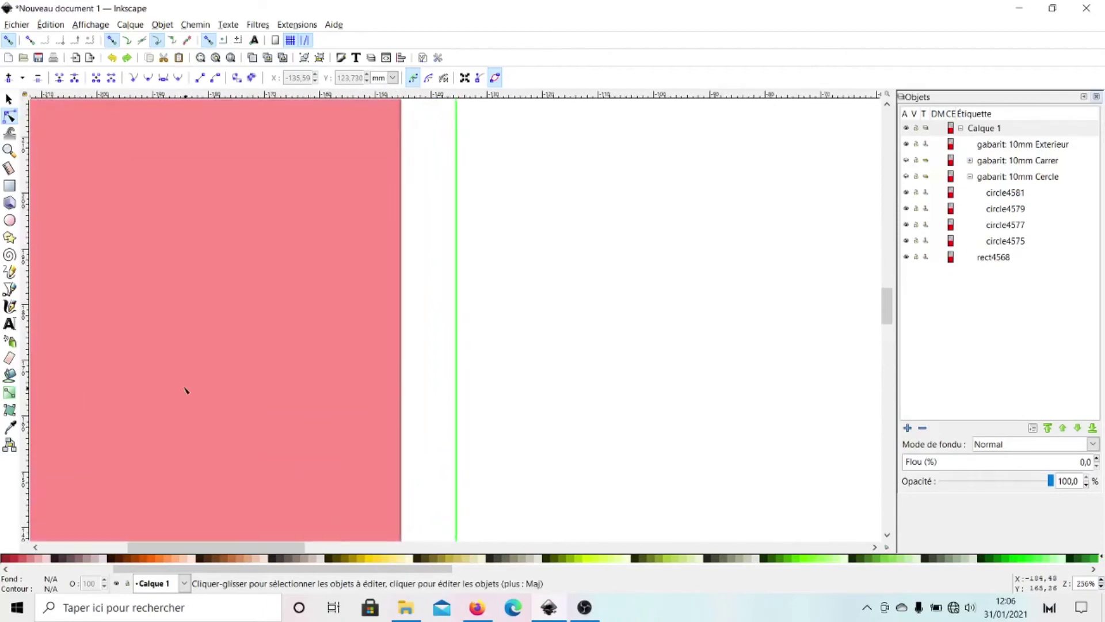
scroll(364, 369, up, 1)
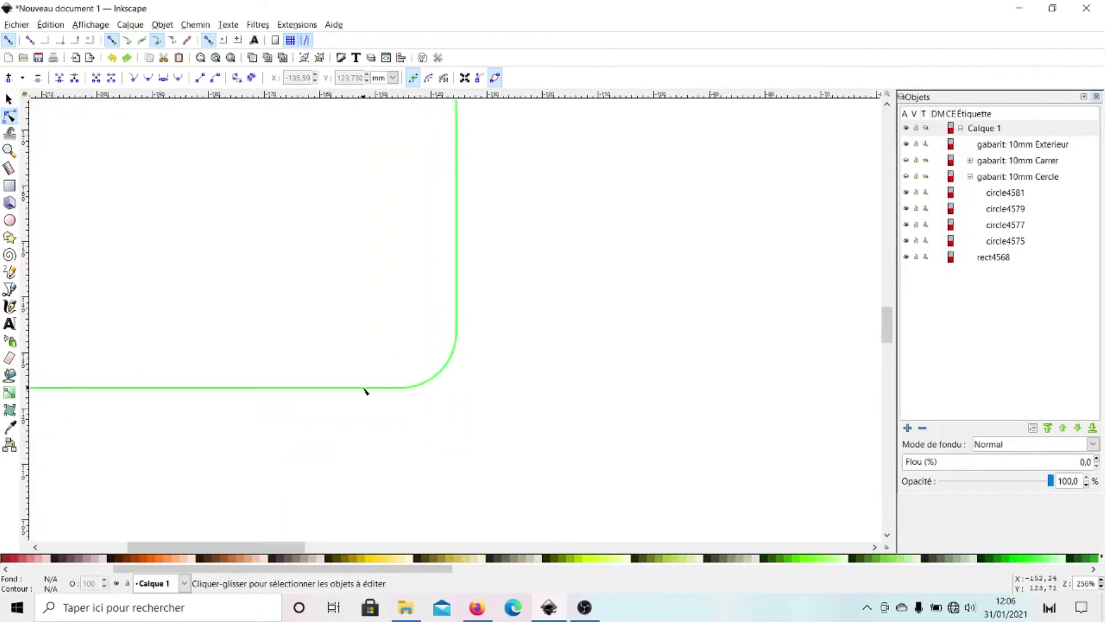
click(9, 100)
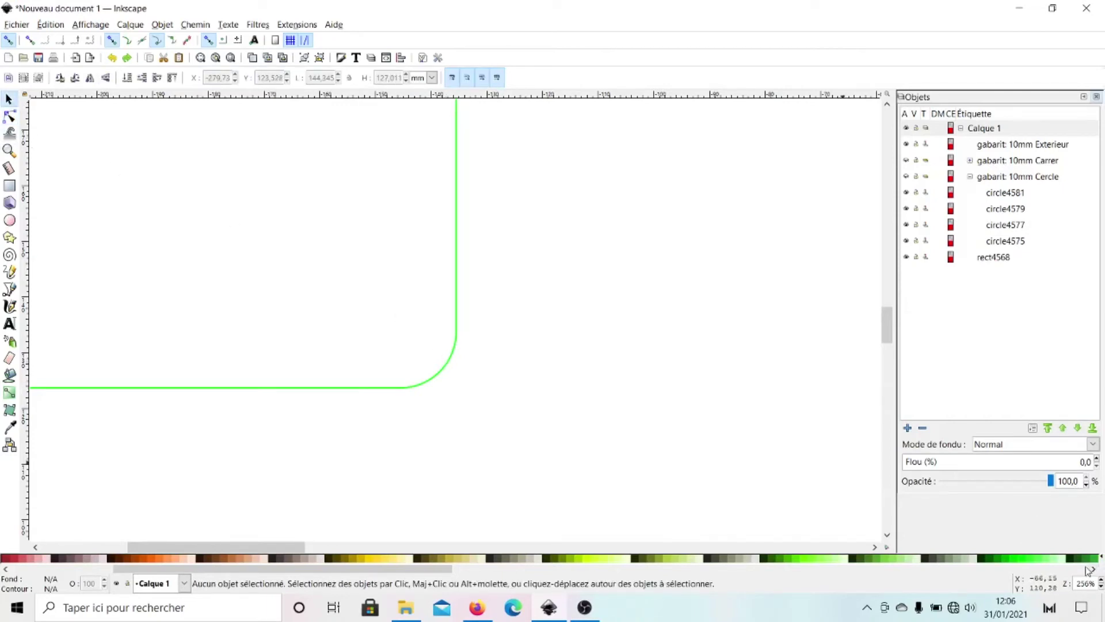
click(1100, 587)
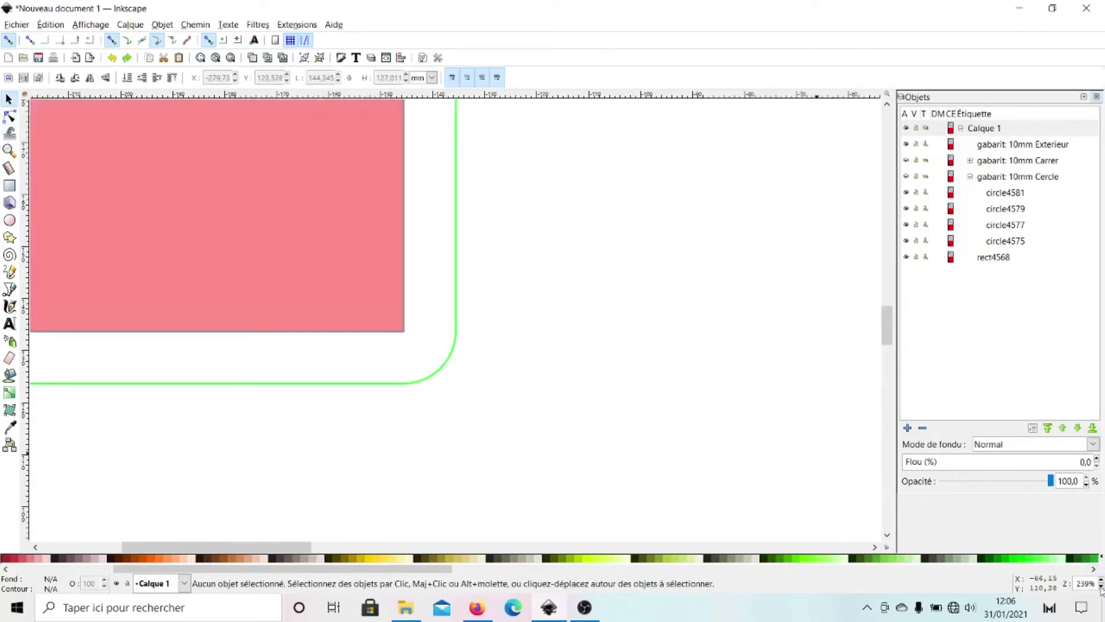
click(428, 376)
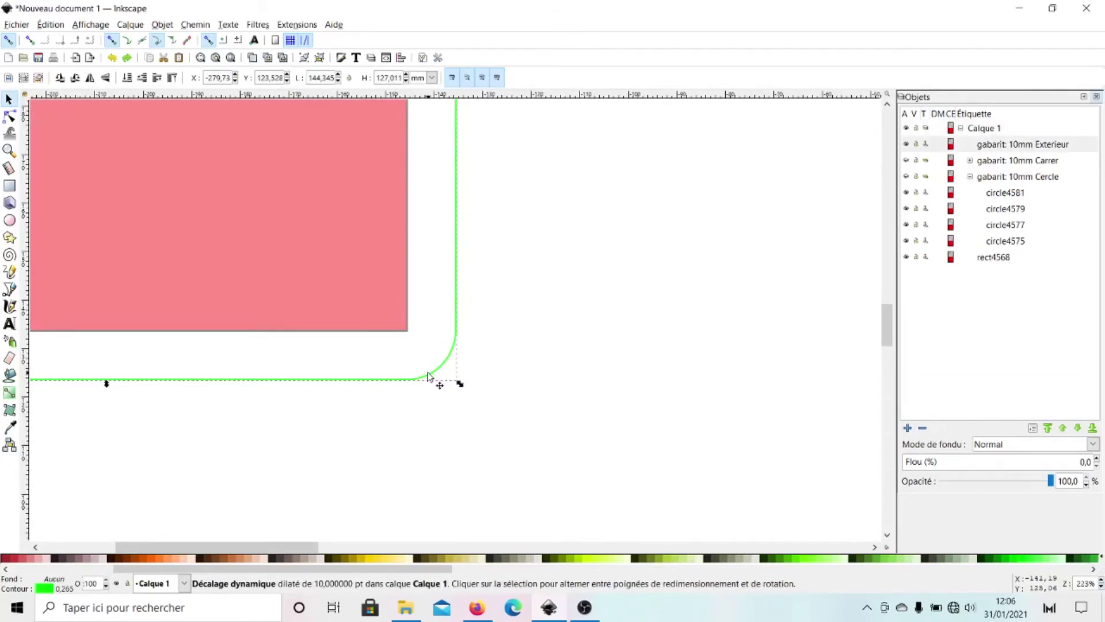
click(195, 24)
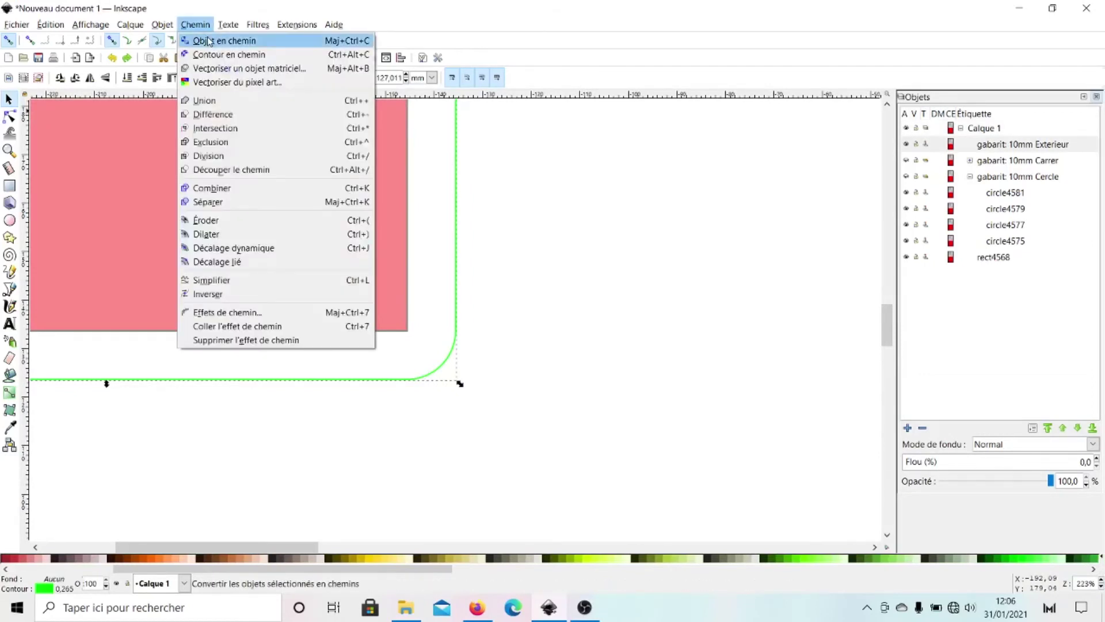
click(209, 41)
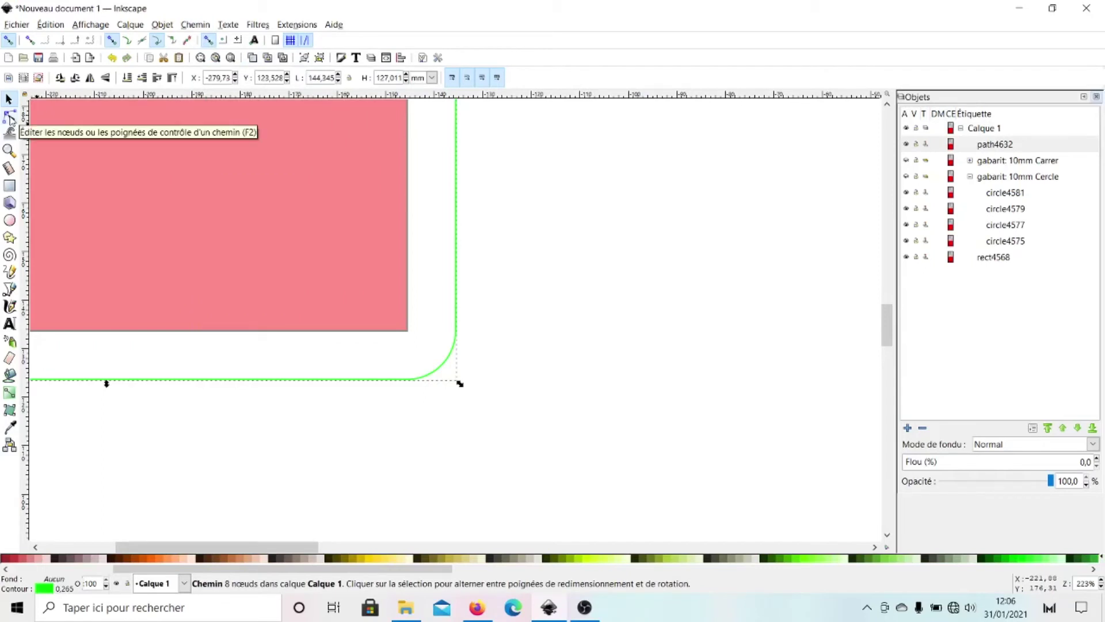
Insert a node midway along the green outline's lower-right rounded corner and convert both resulting curve segments to straight lines
click(9, 116)
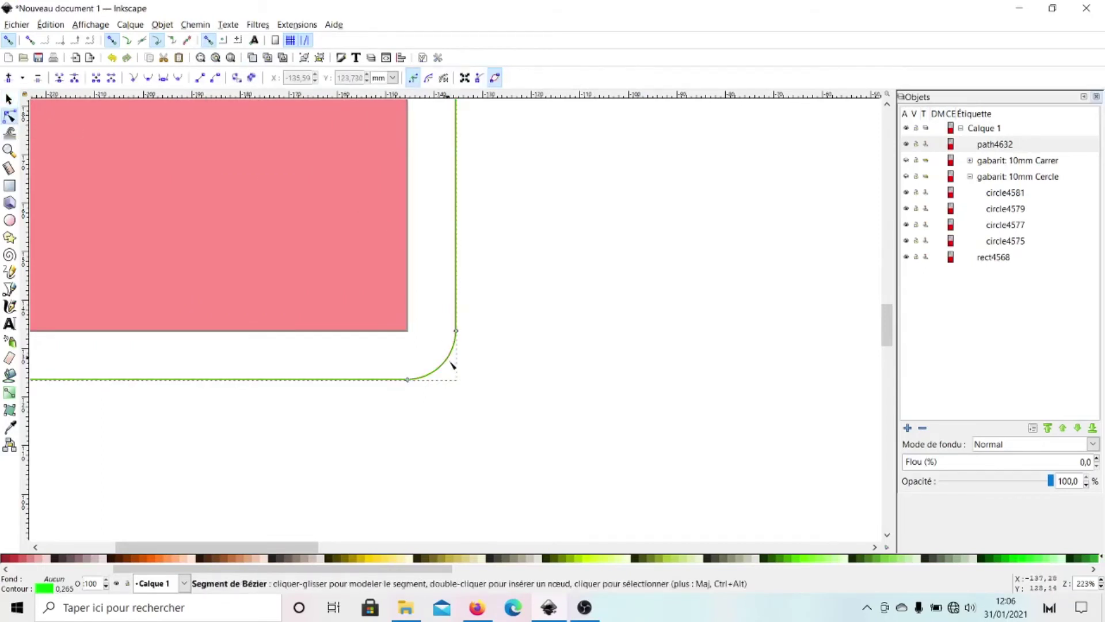
double_click(442, 365)
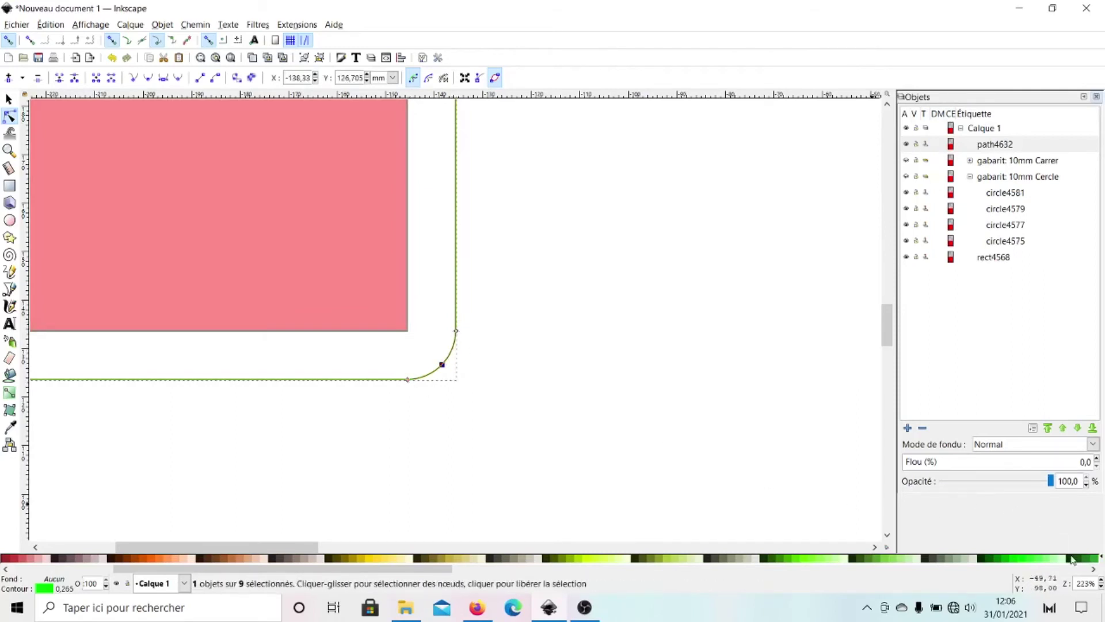
scroll(1100, 583, up, 5)
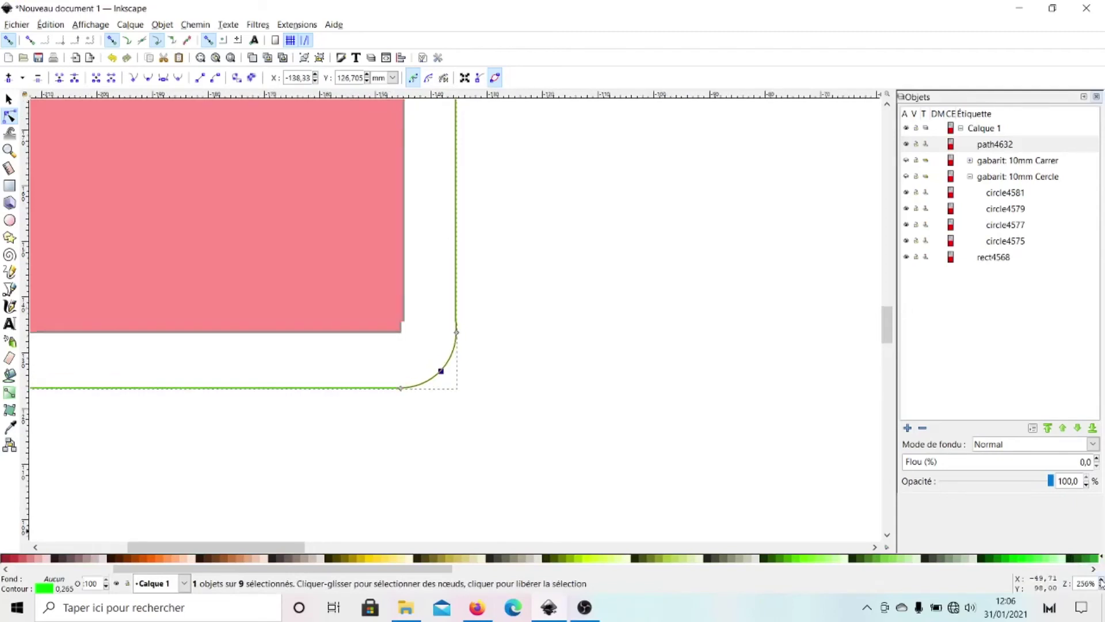
scroll(1101, 582, up, 7)
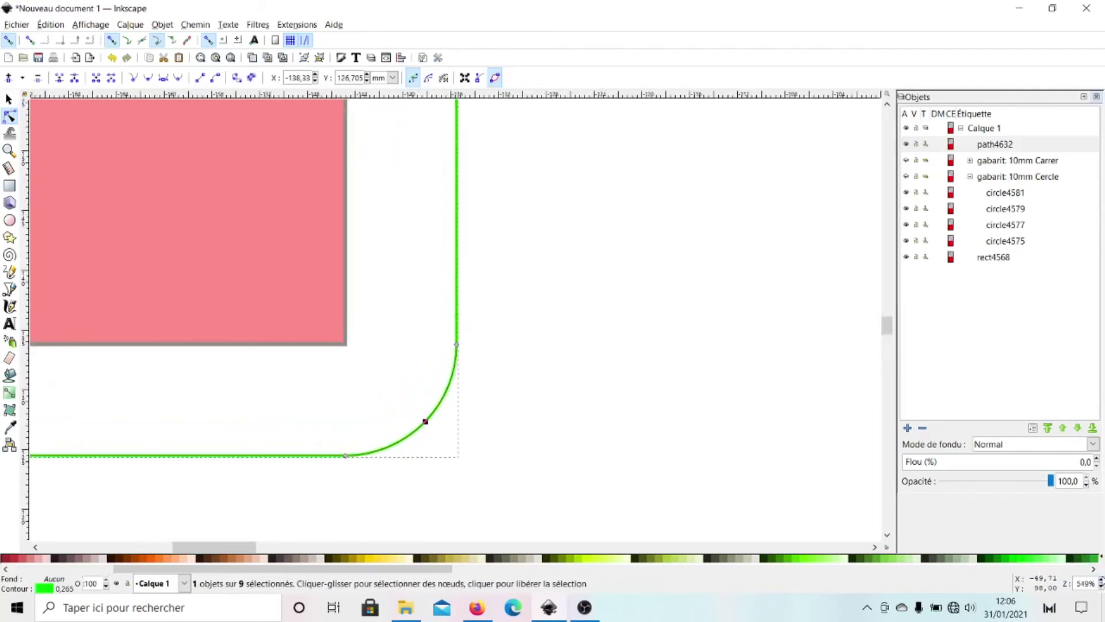
scroll(425, 360, down, 2)
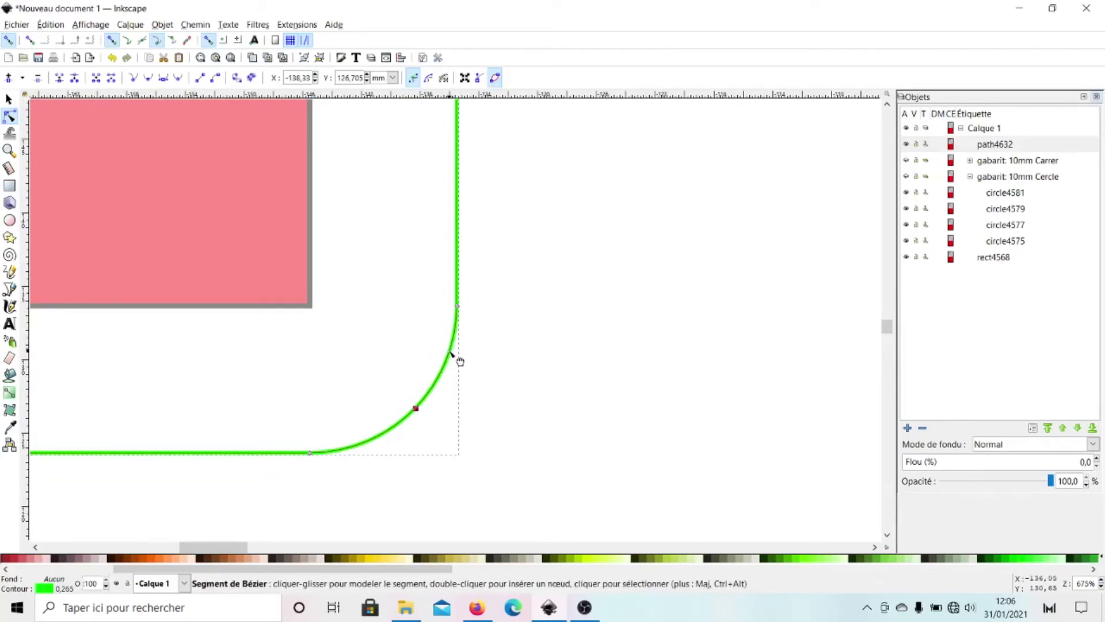
click(451, 353)
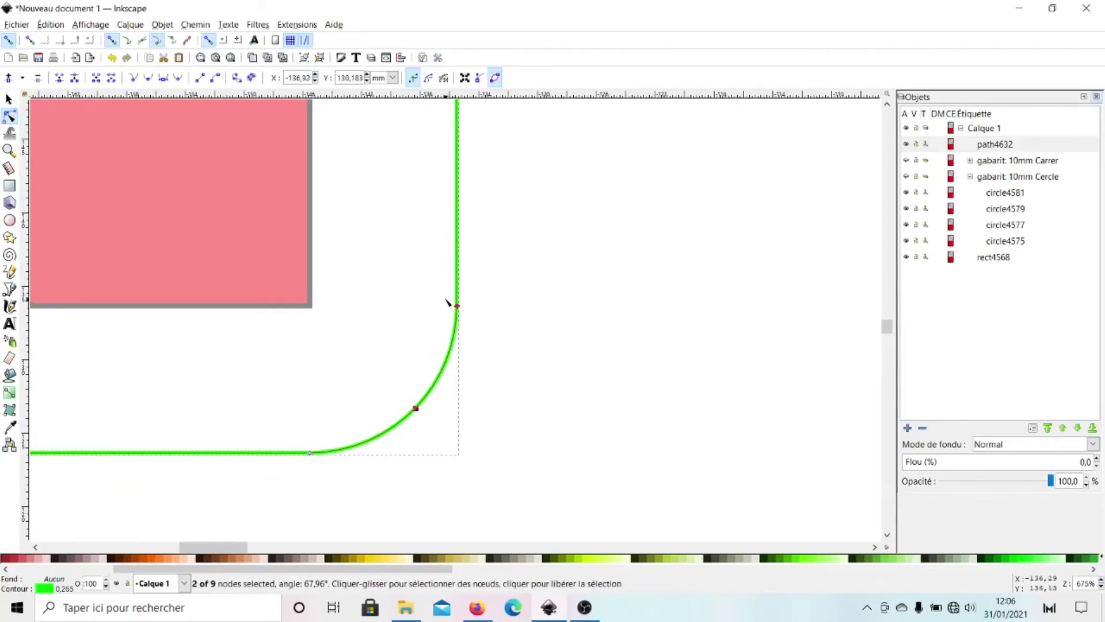
click(200, 79)
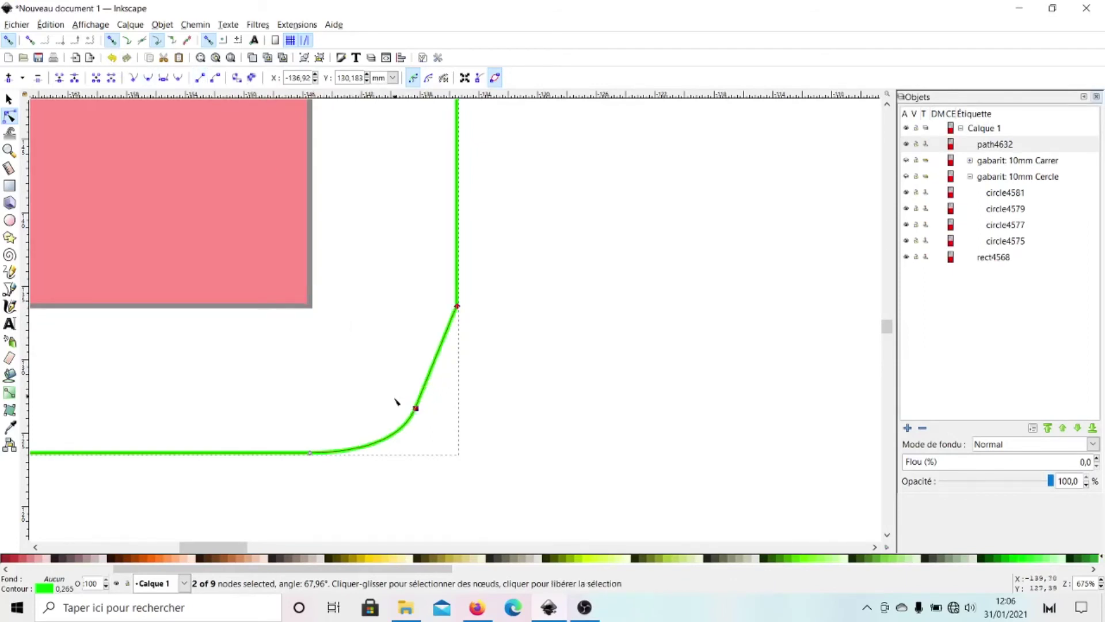
click(395, 436)
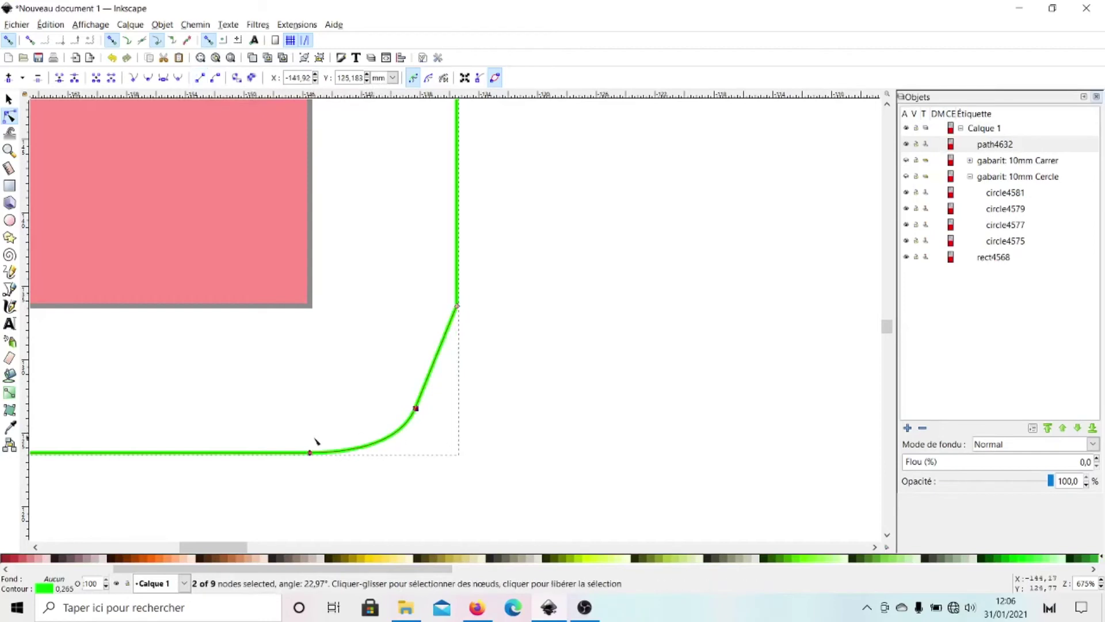
click(200, 78)
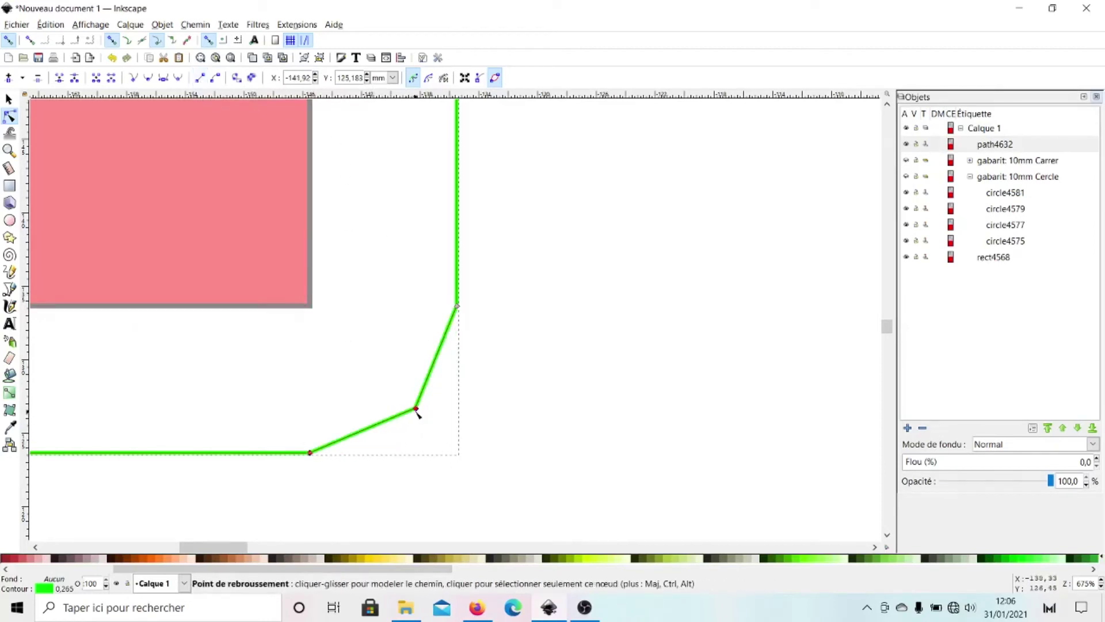
Move the middle corner node outward to where the outline's right and lower edges meet, forming a square corner
click(546, 400)
drag(416, 409, 460, 457)
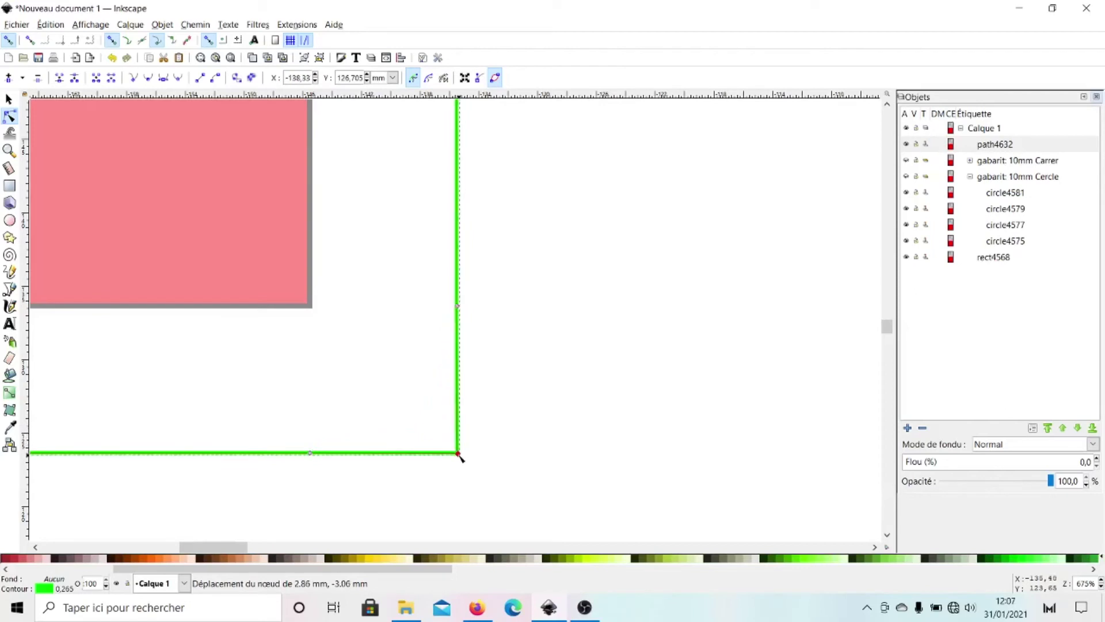
drag(461, 457, 460, 458)
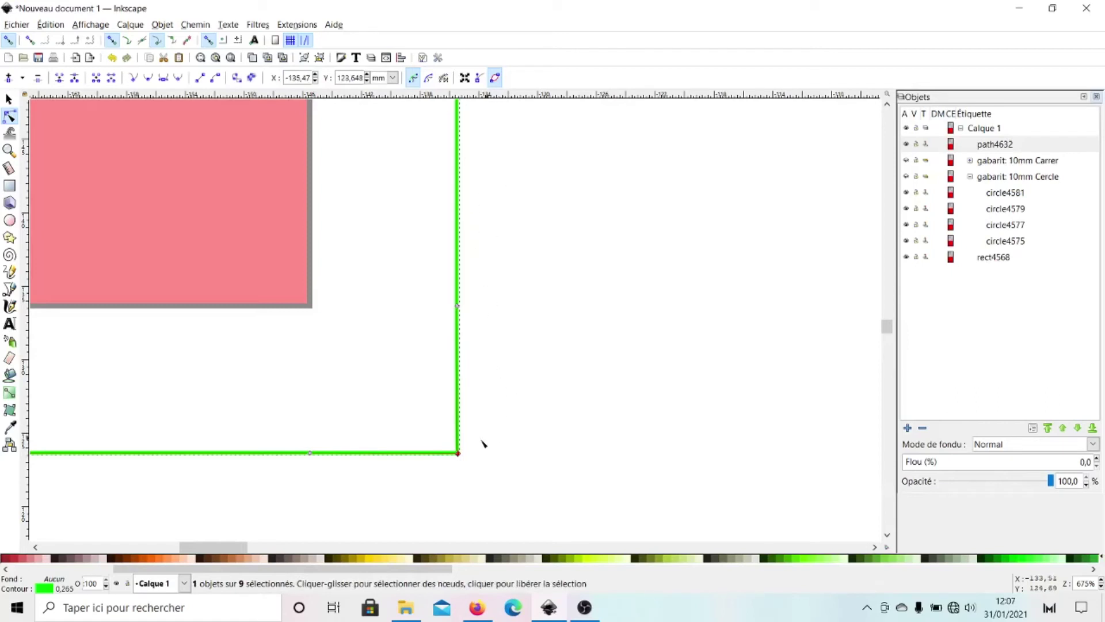
Examine the squared lower-right corner up close and compare it with the outline's remaining rounded corners
scroll(537, 384, down, 2)
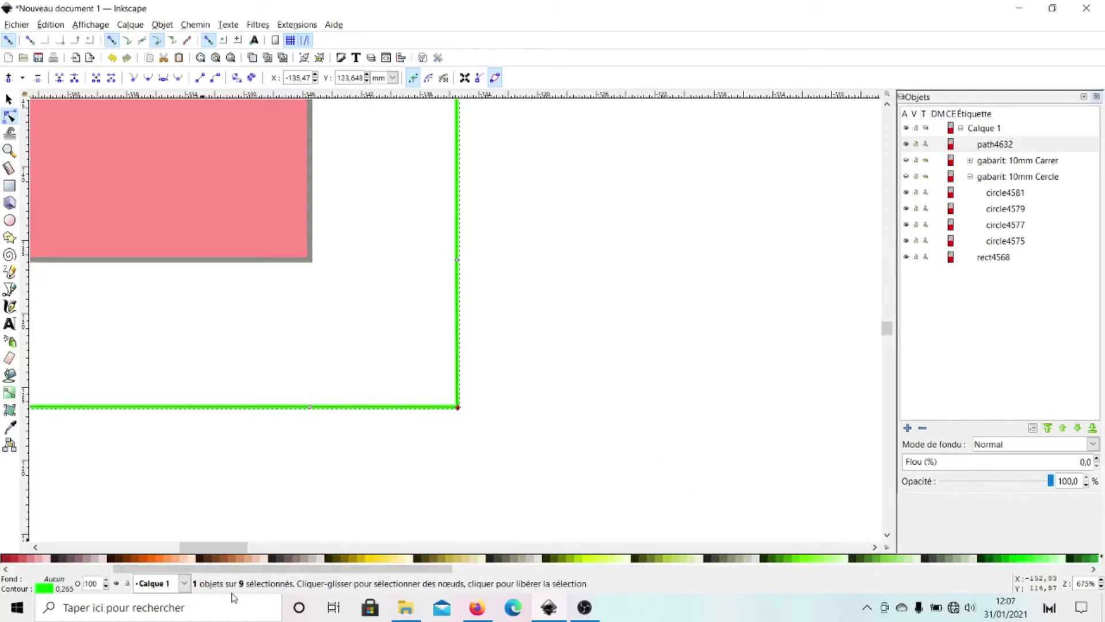
click(1101, 587)
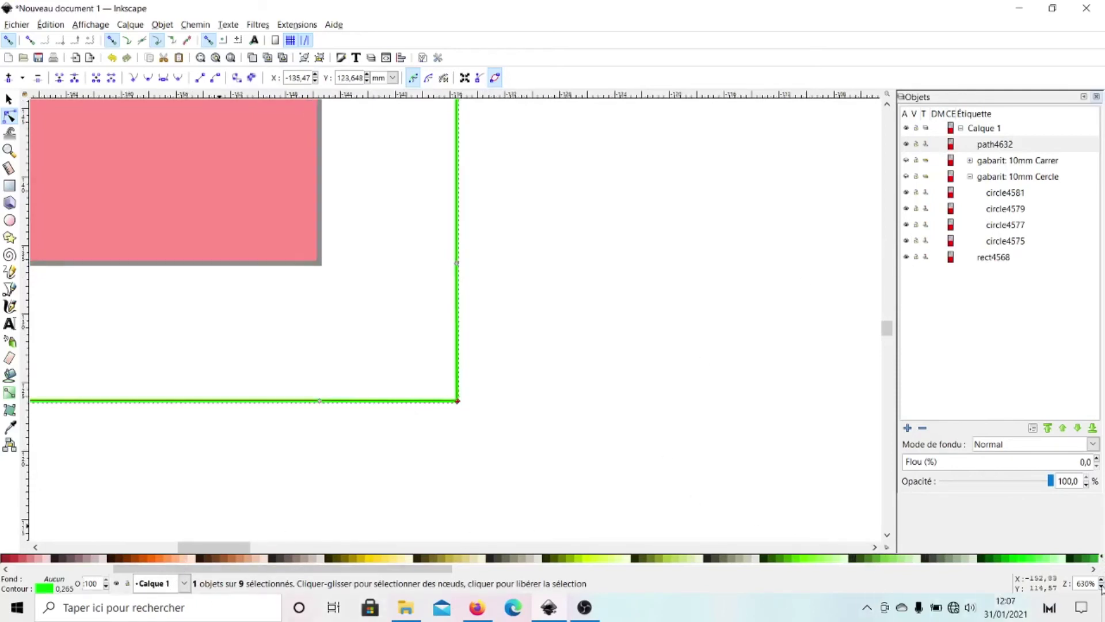
click(1101, 580)
click(1101, 580)
click(1101, 580)
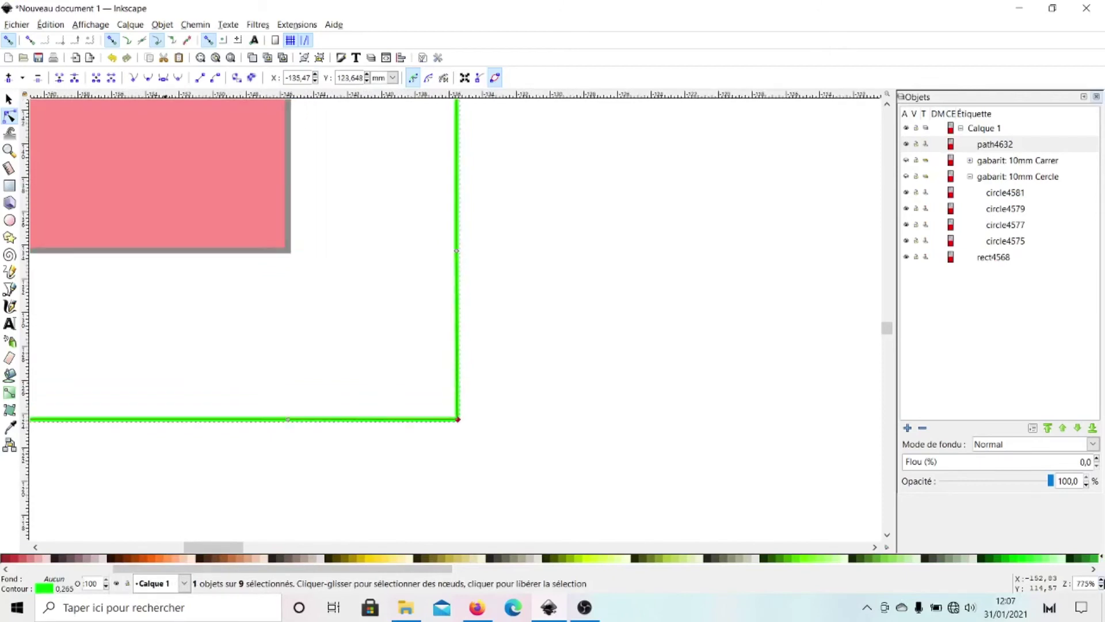
click(1101, 580)
click(1101, 580)
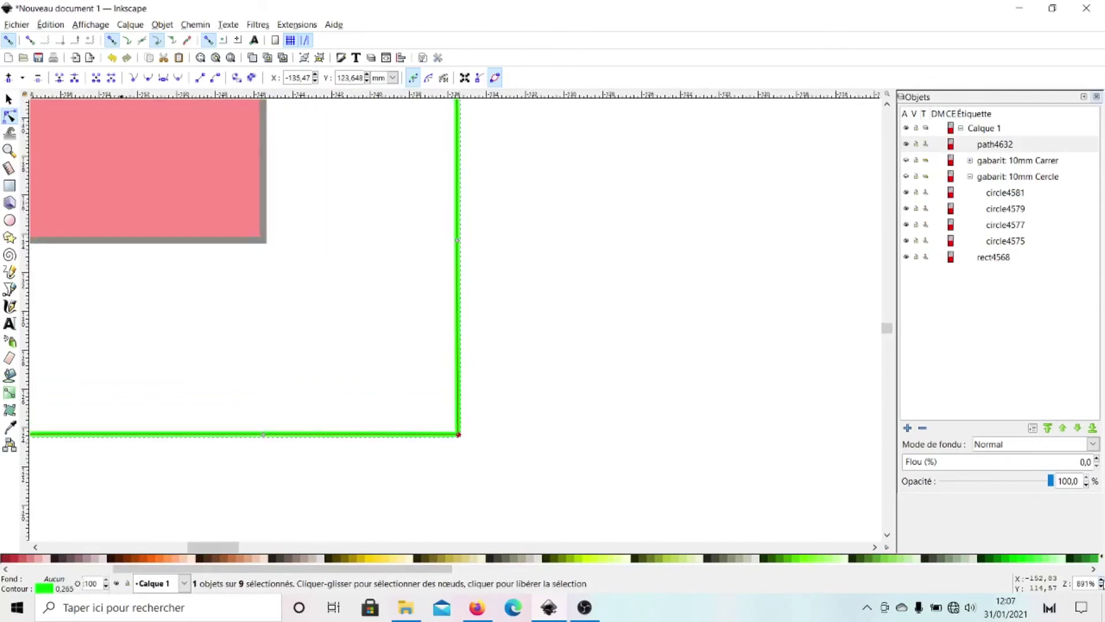
click(1101, 586)
click(1100, 587)
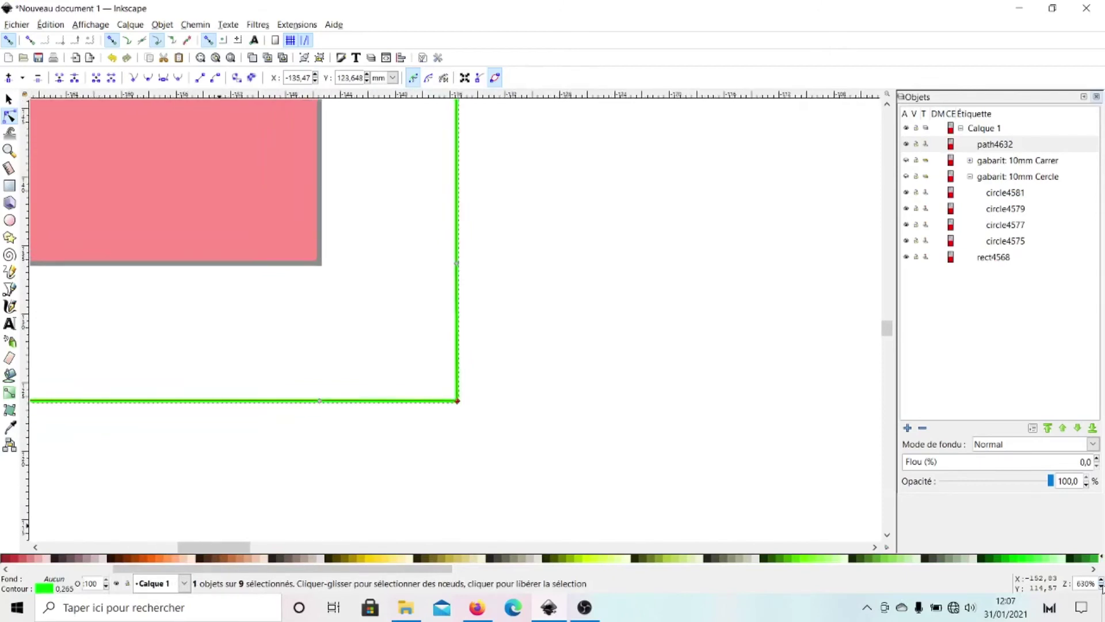
click(1101, 587)
click(1101, 586)
click(1101, 586)
click(1101, 586)
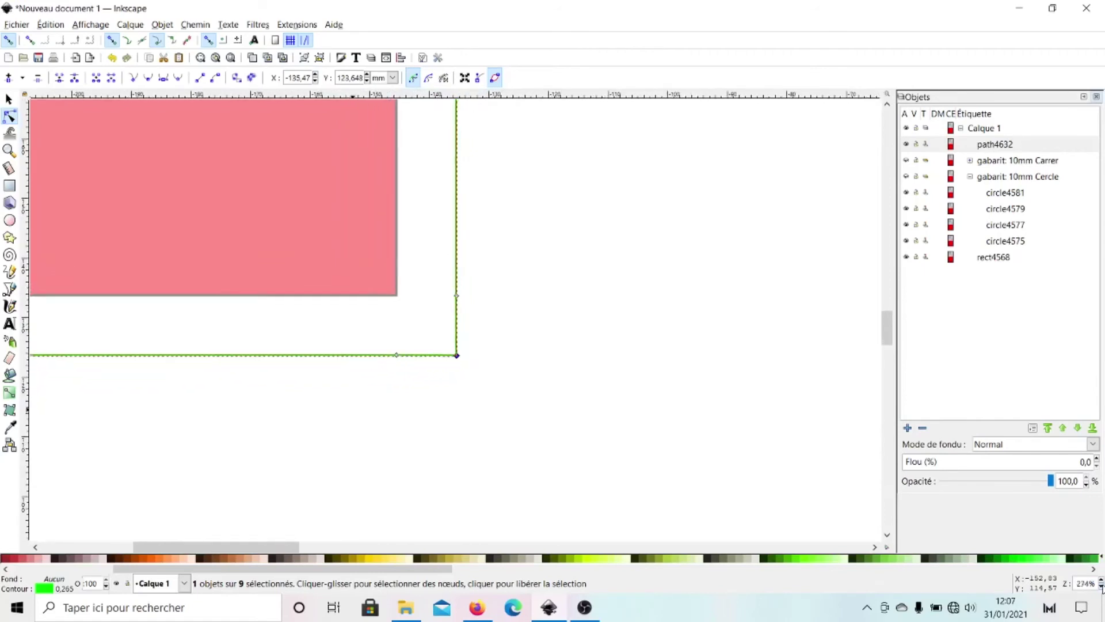
click(1101, 586)
drag(266, 547, 209, 546)
scroll(282, 428, up, 3)
scroll(283, 403, up, 10)
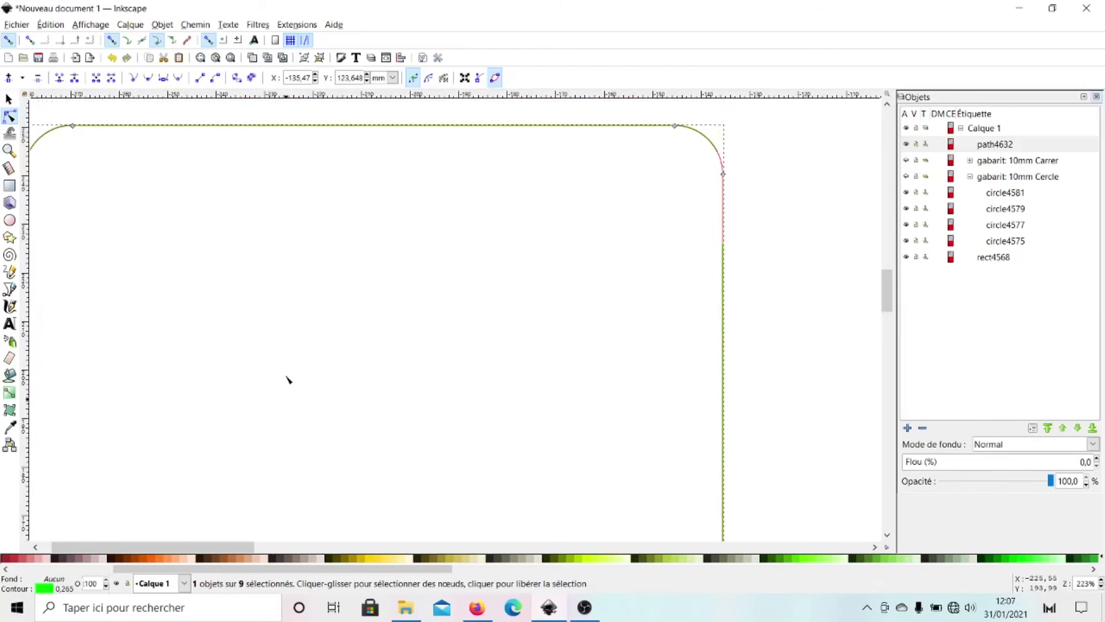
scroll(290, 380, down, 5)
scroll(290, 379, down, 5)
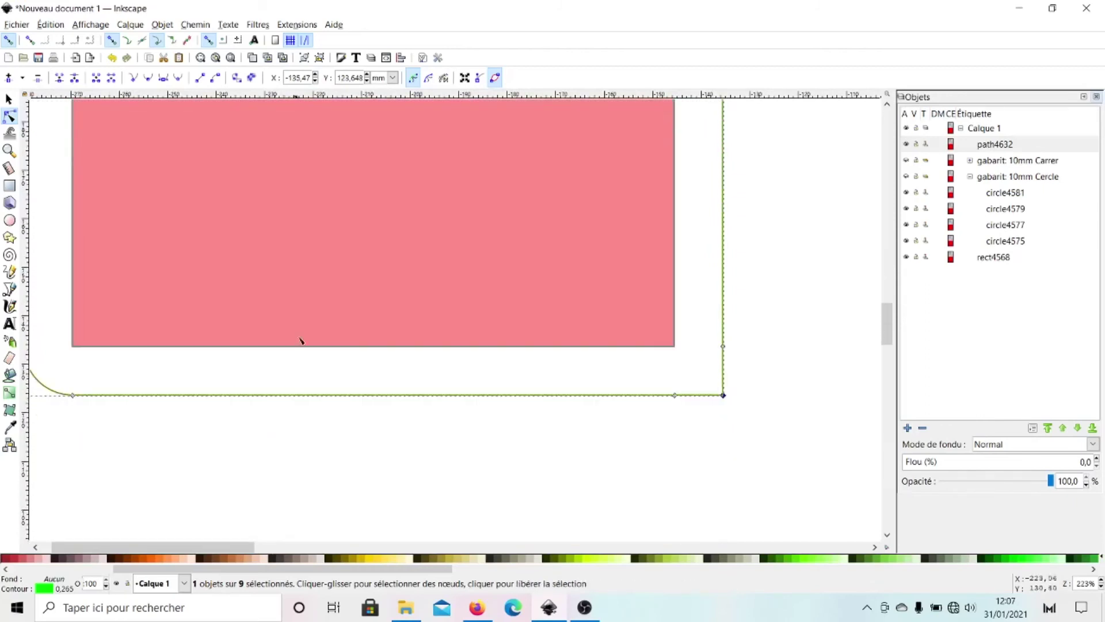
click(285, 25)
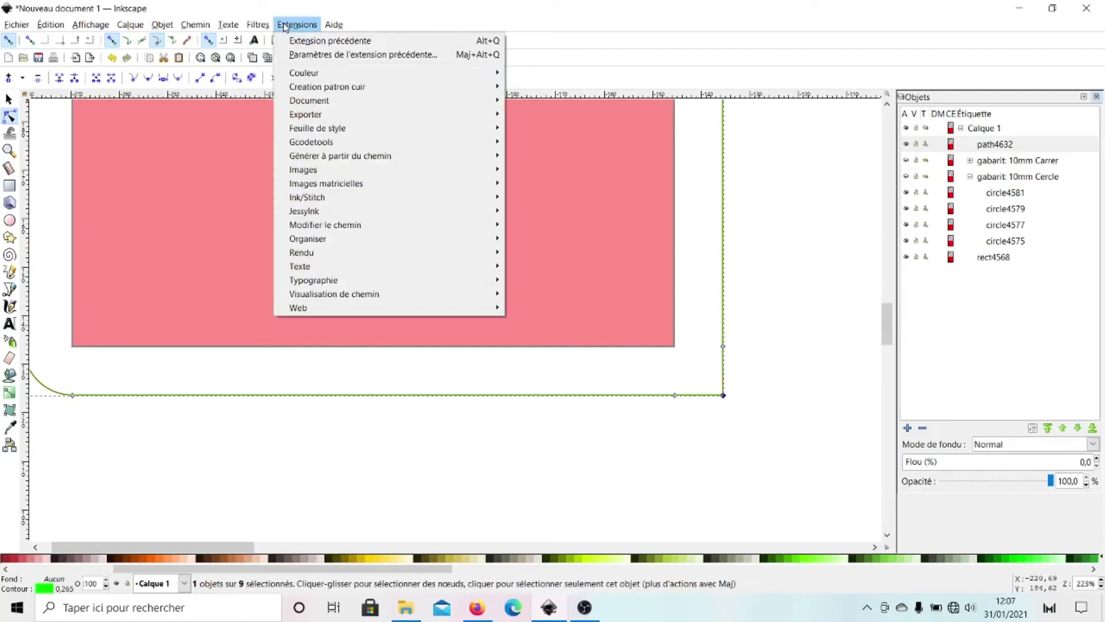
click(793, 287)
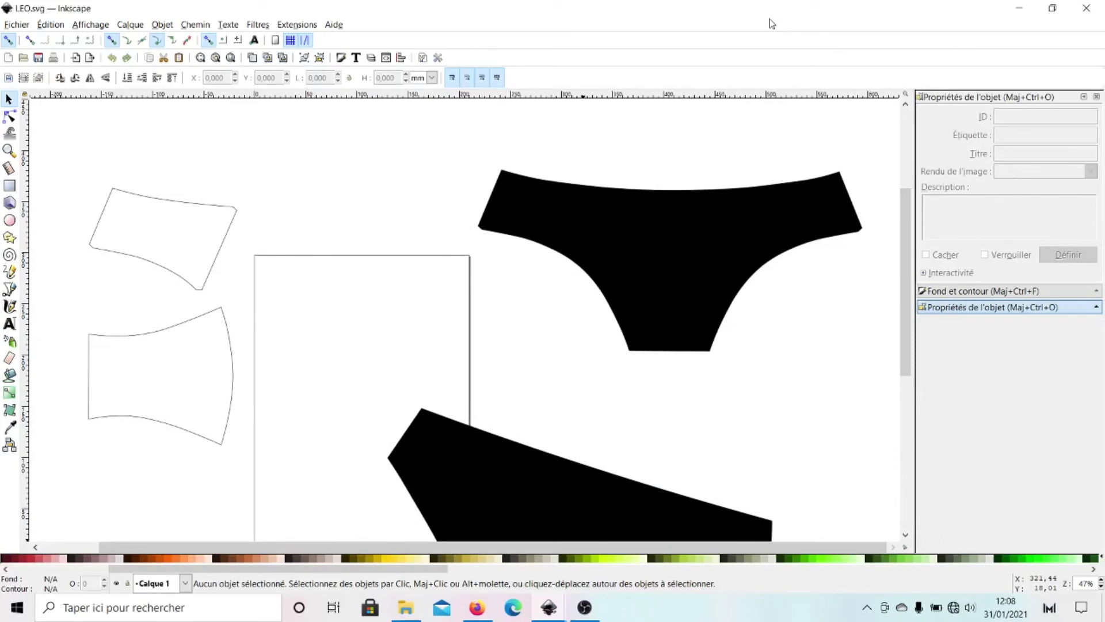
Apply the Gabarit extension to the upper black brief-shaped path with the Décallage out style at 10mm
click(670, 246)
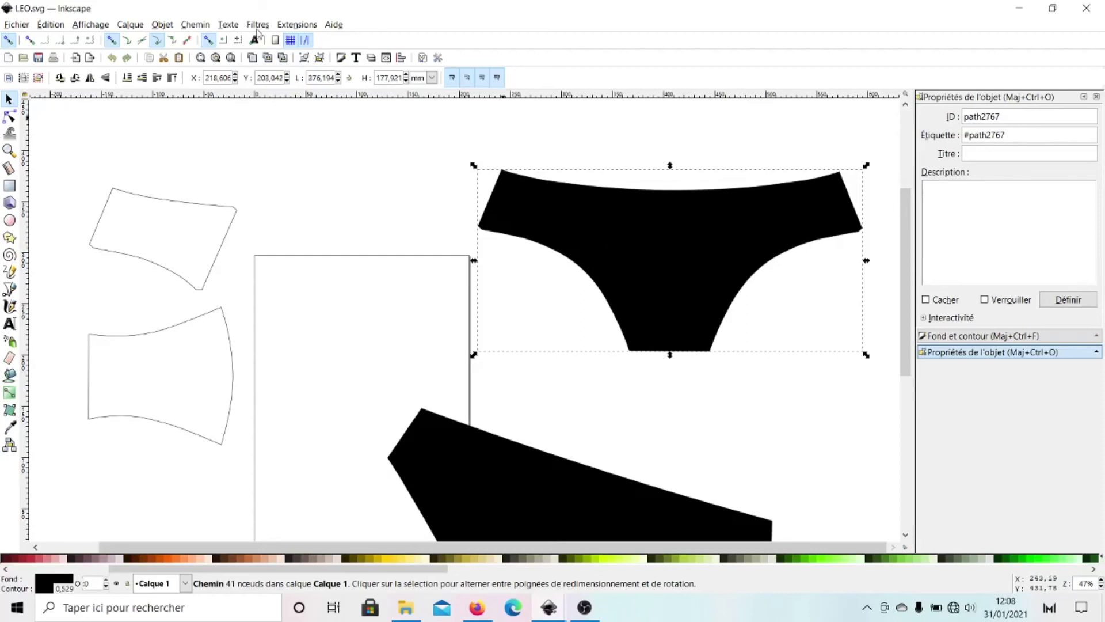
click(295, 25)
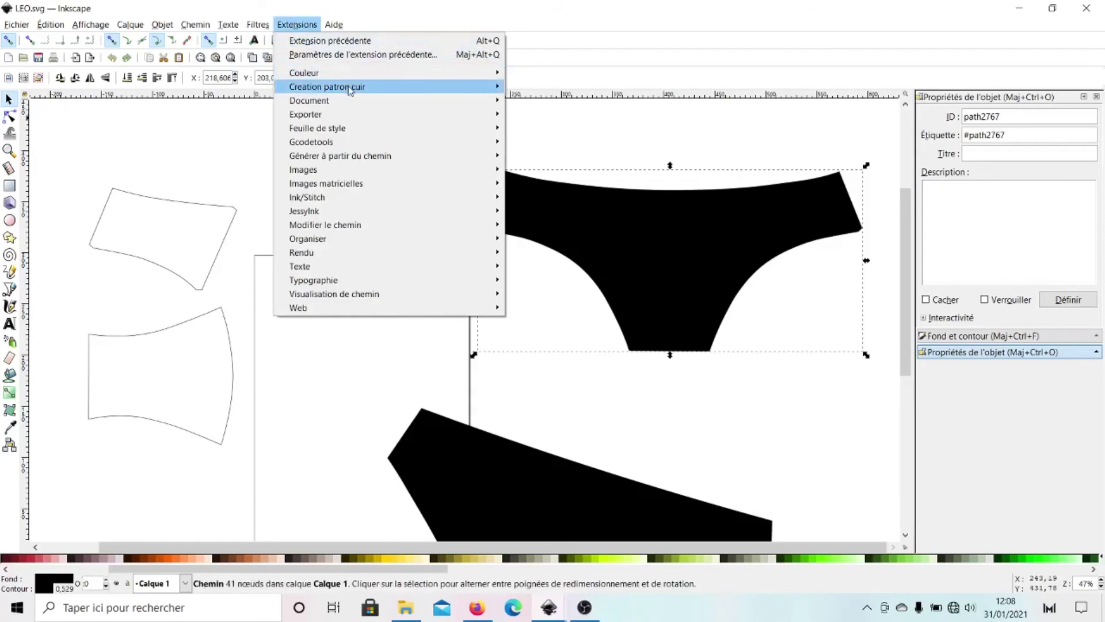
click(516, 86)
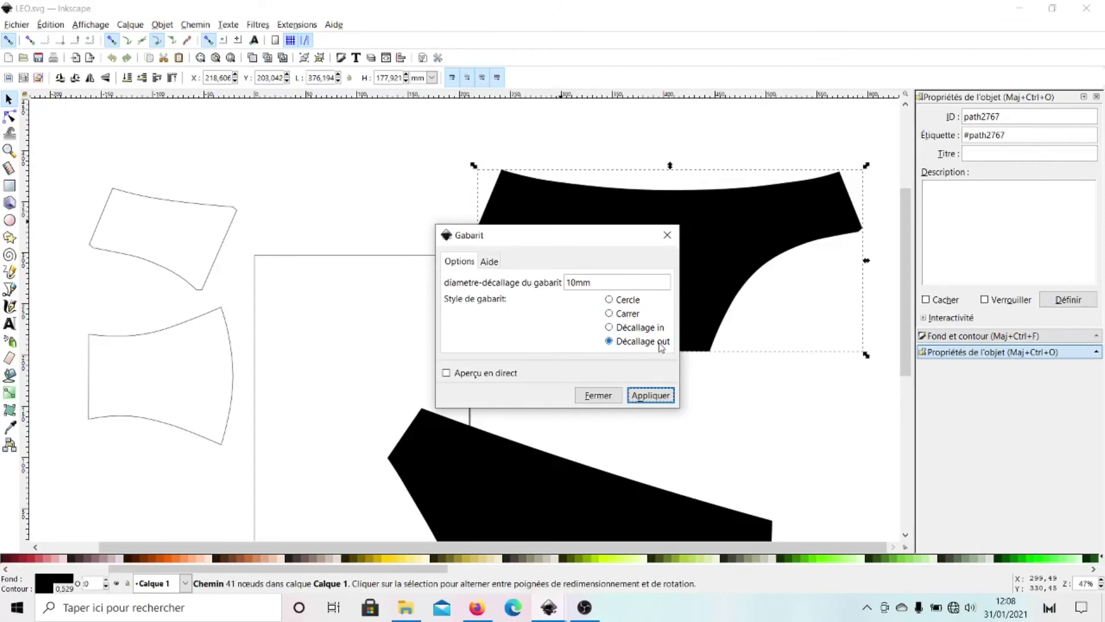
click(666, 397)
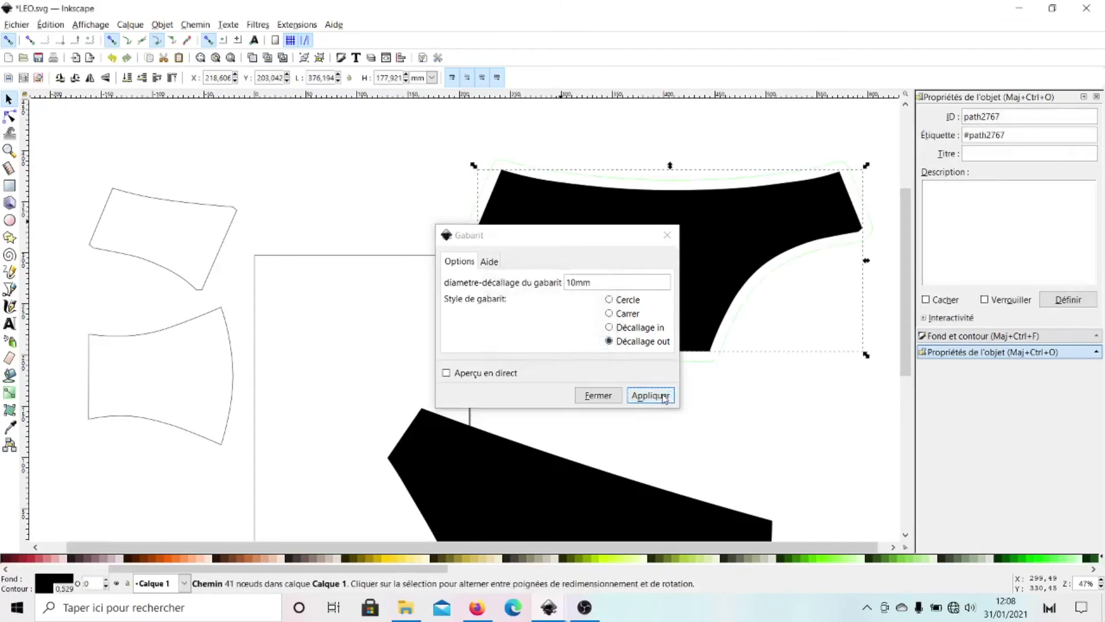
click(667, 238)
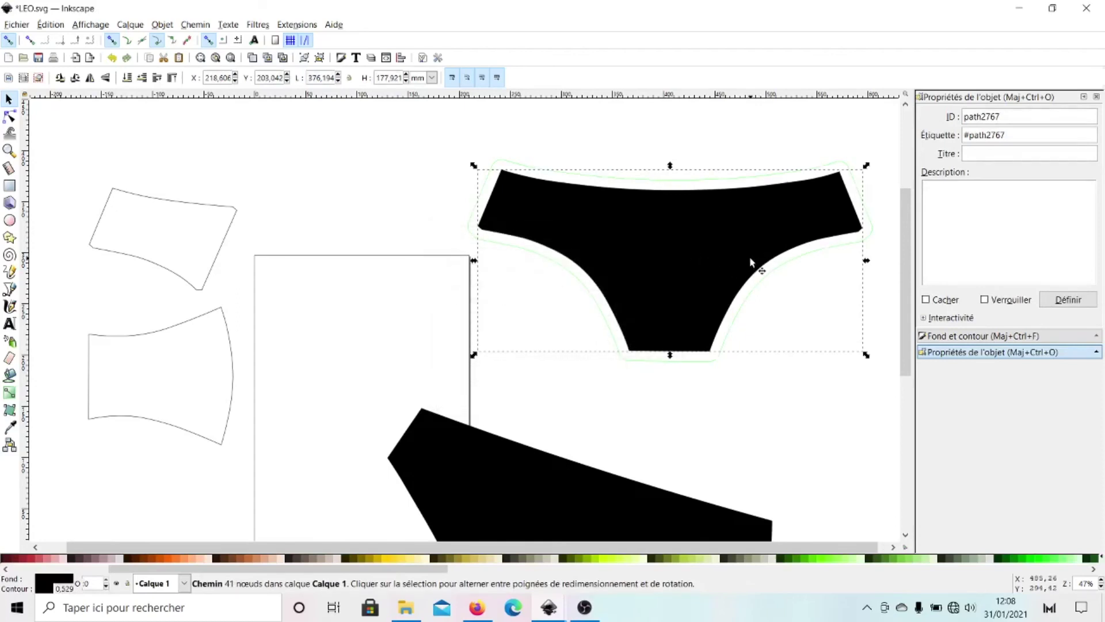
Delete the original black brief-shaped path, keeping only its green offset outline
click(755, 390)
click(686, 246)
key(Delete)
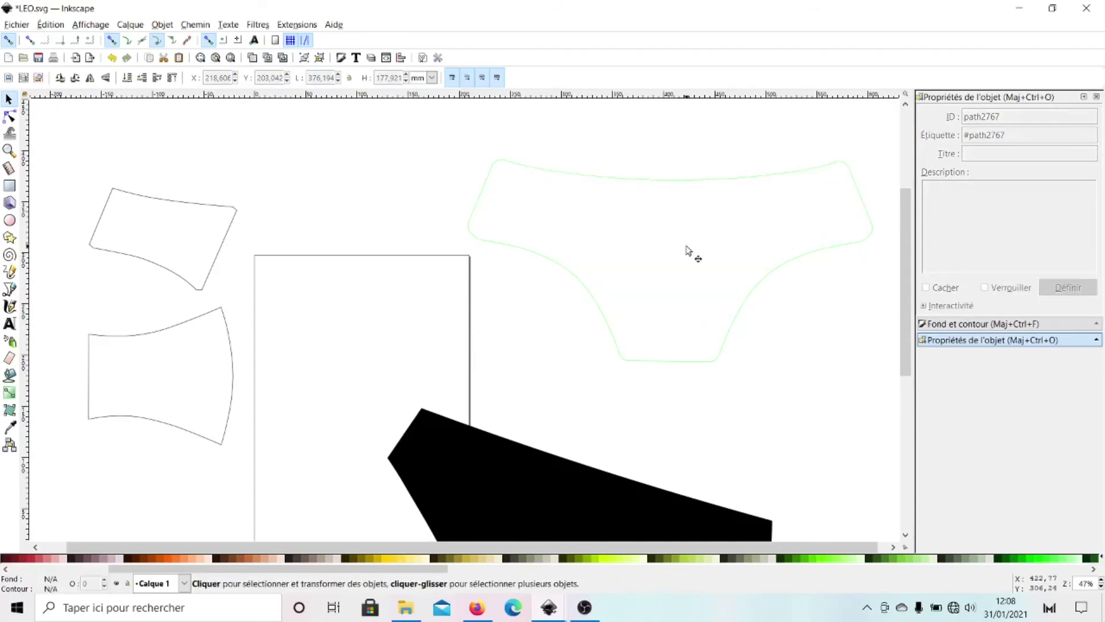
Convert the green gabarit: 10mm Exterieur offset outline of the brief shape to a path and reselect it
click(613, 180)
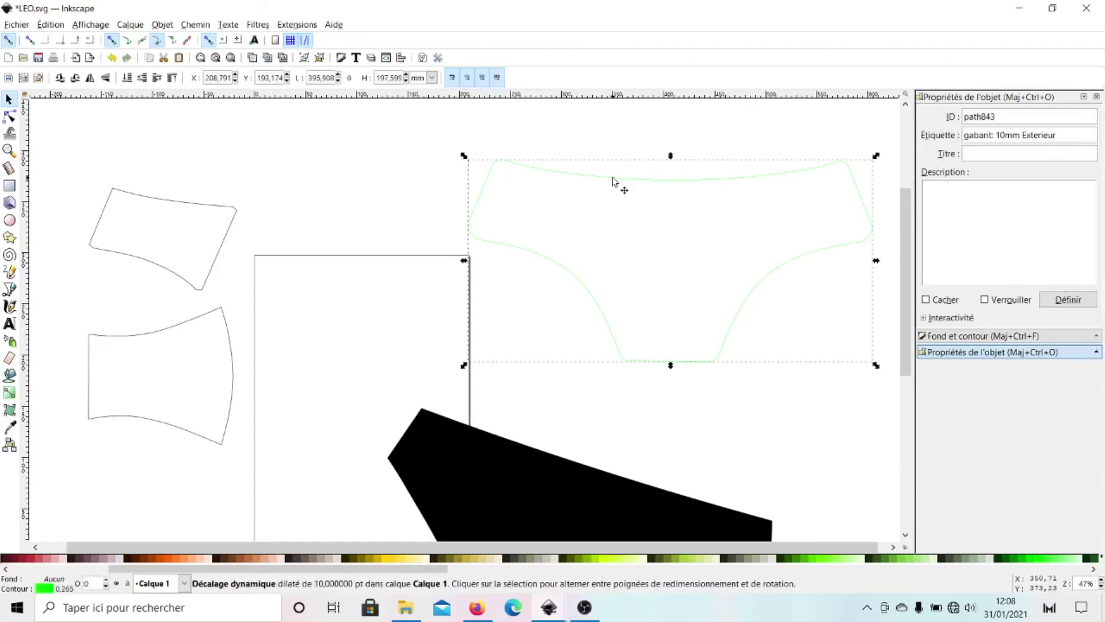
click(195, 24)
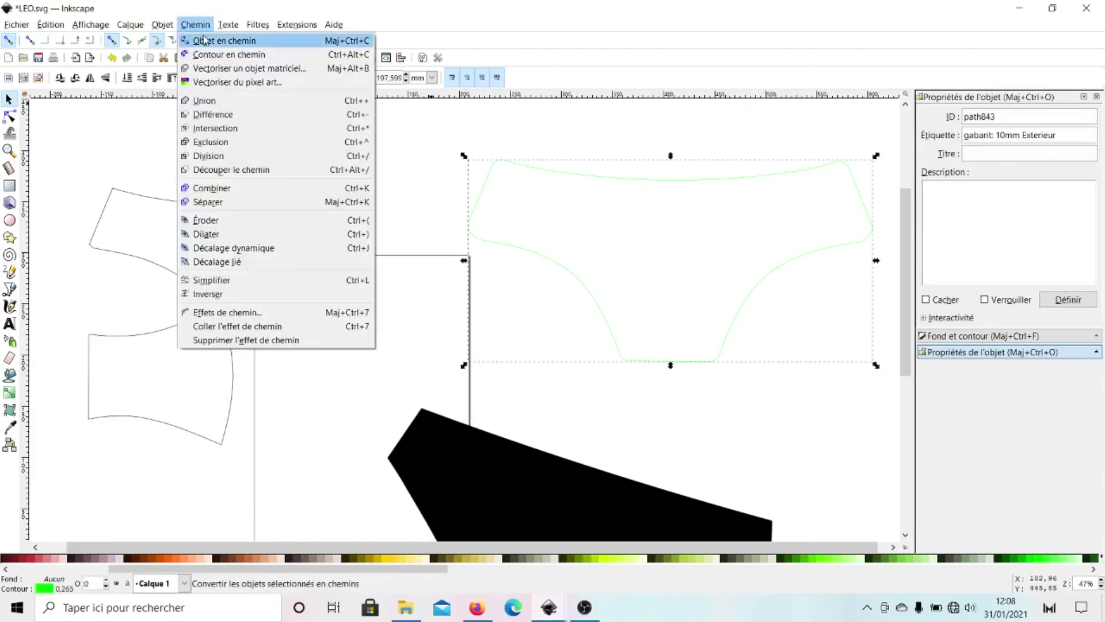
click(205, 36)
click(487, 125)
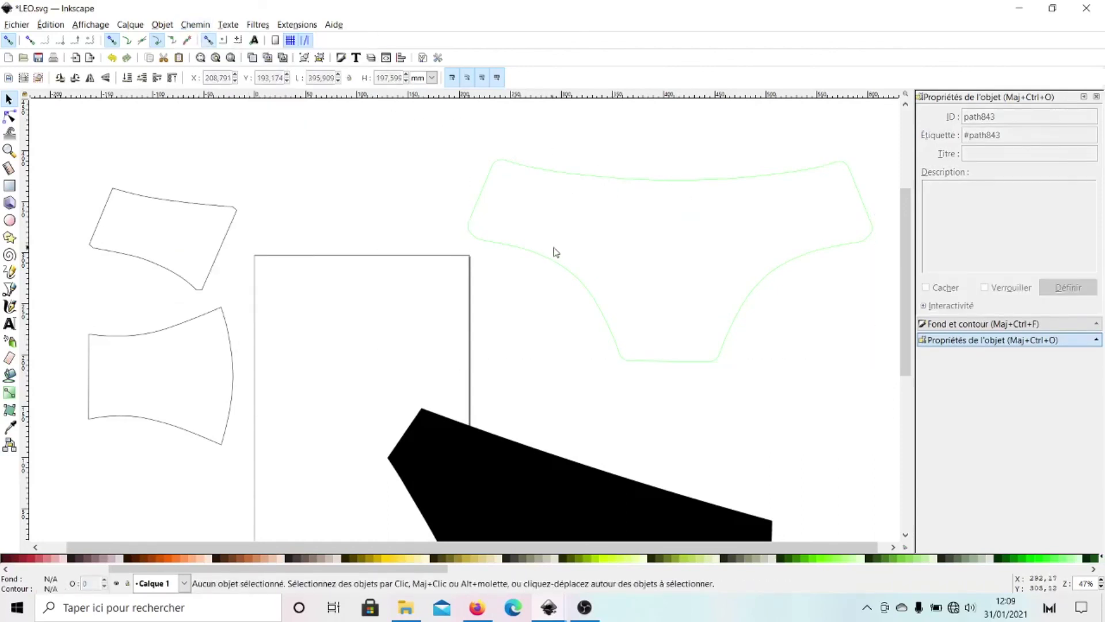
click(584, 180)
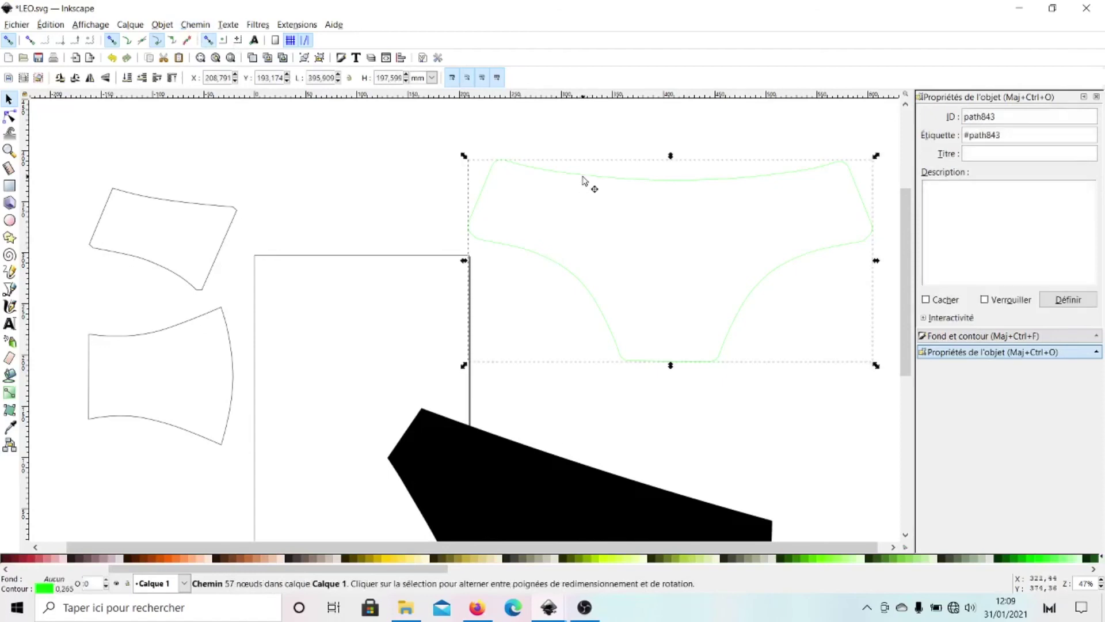